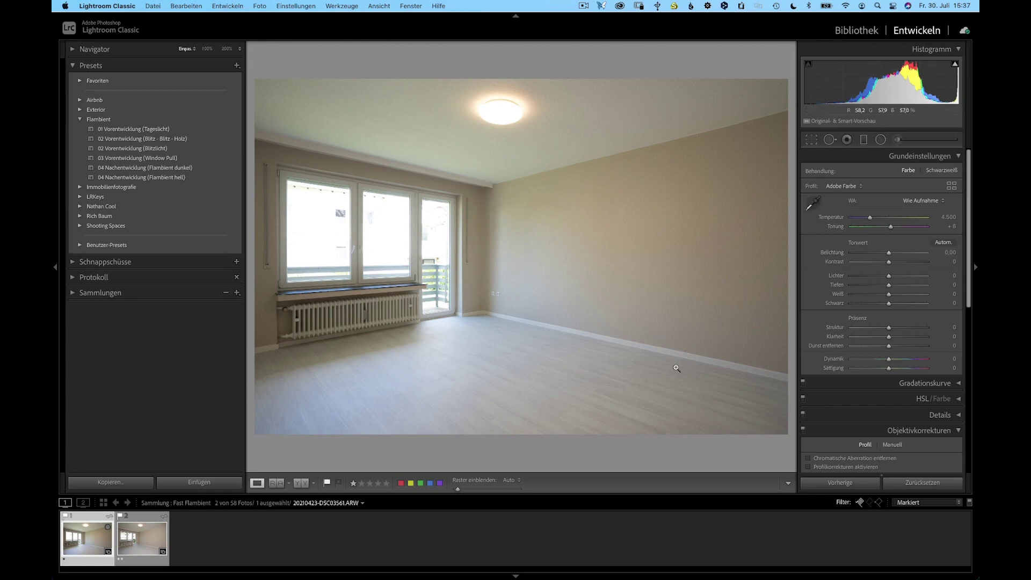
Apply the 01 Vorentwicklung (Tageslicht) preset to the ambient exposure
click(144, 540)
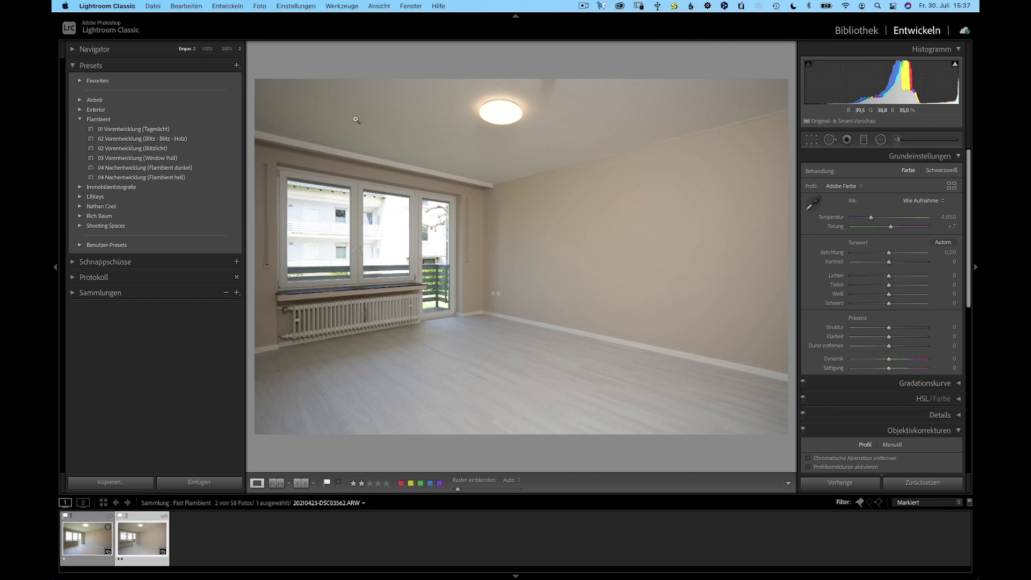
click(107, 560)
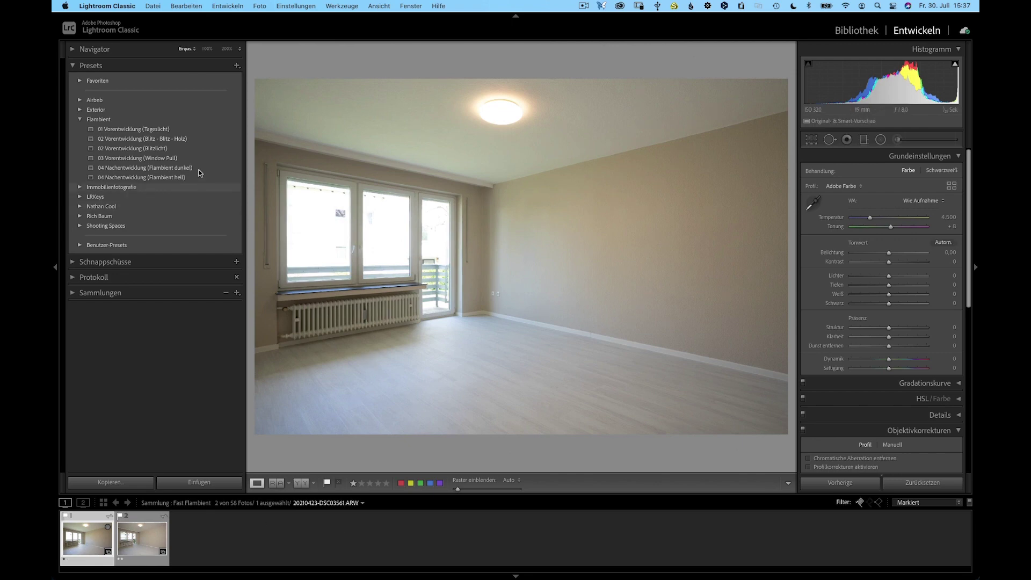
click(130, 130)
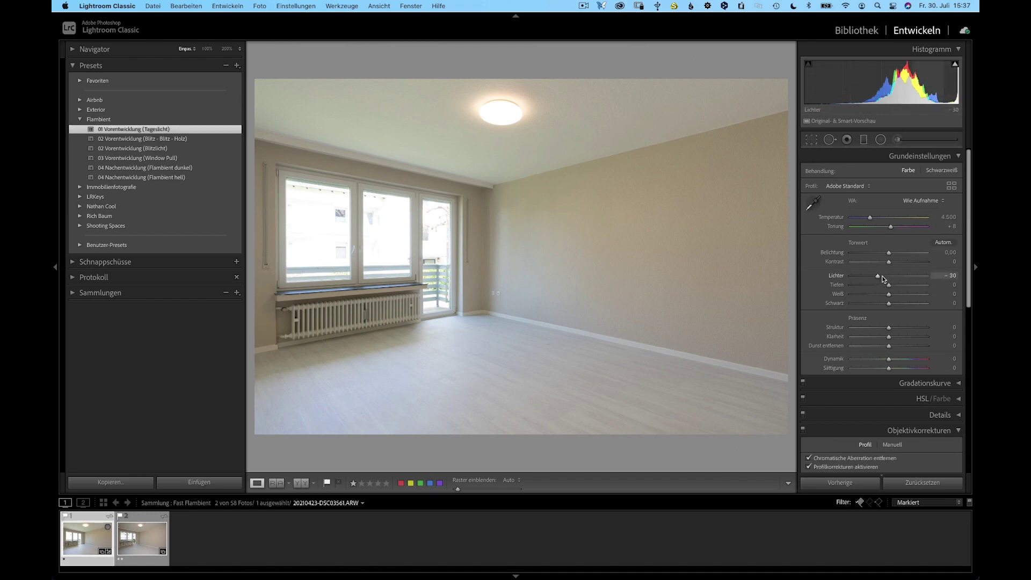
Give flash shot DSC03562 the 02 Vorentwicklung (Blitzlicht) preset, then select both photos
scroll(908, 312, down, 5)
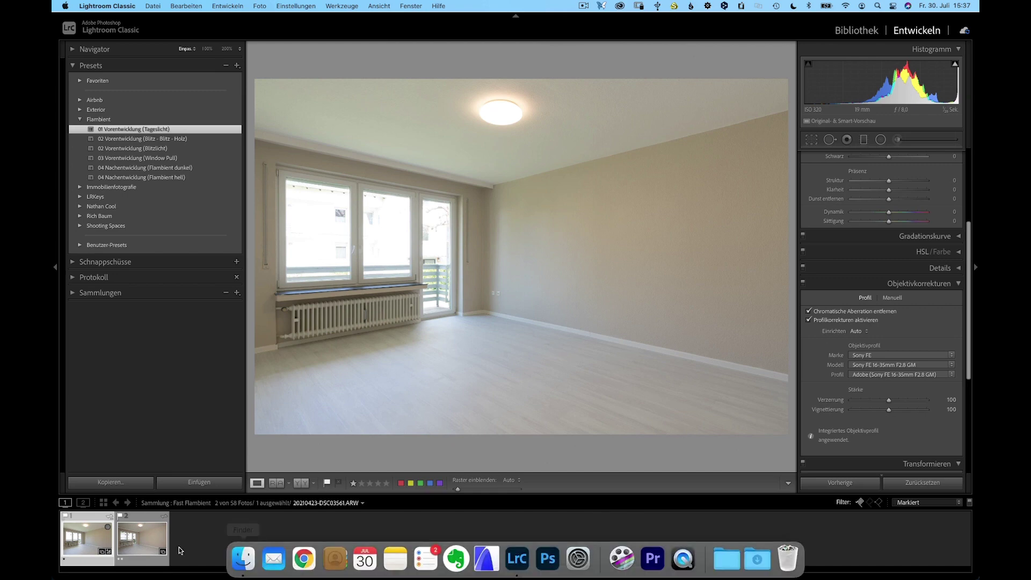
click(141, 542)
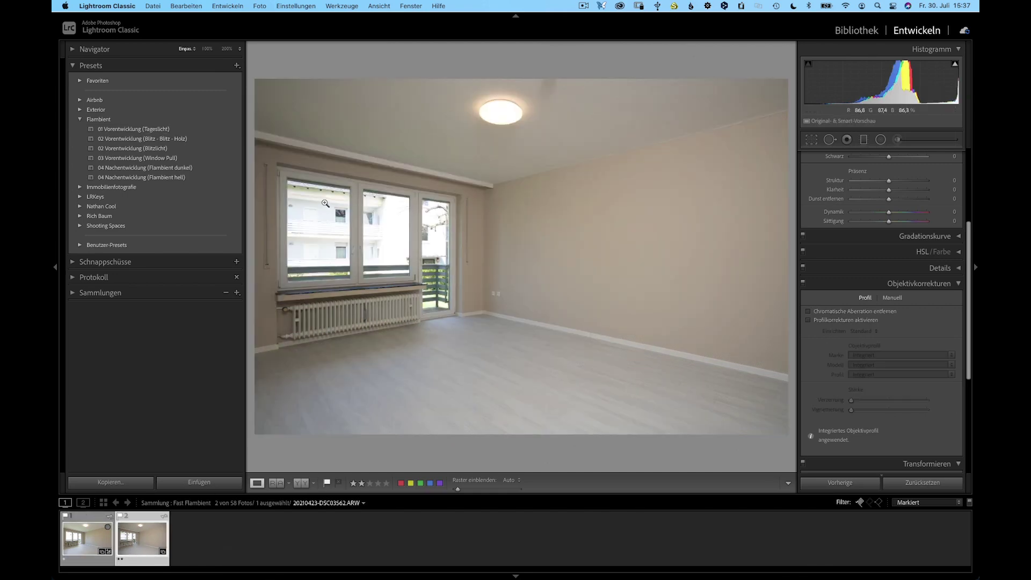
click(143, 149)
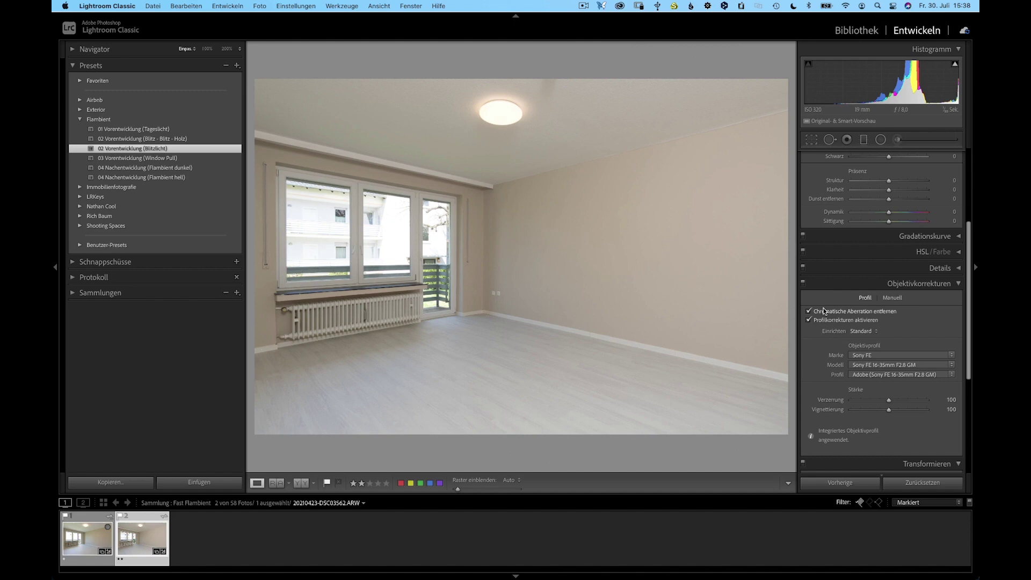
scroll(843, 317, up, 5)
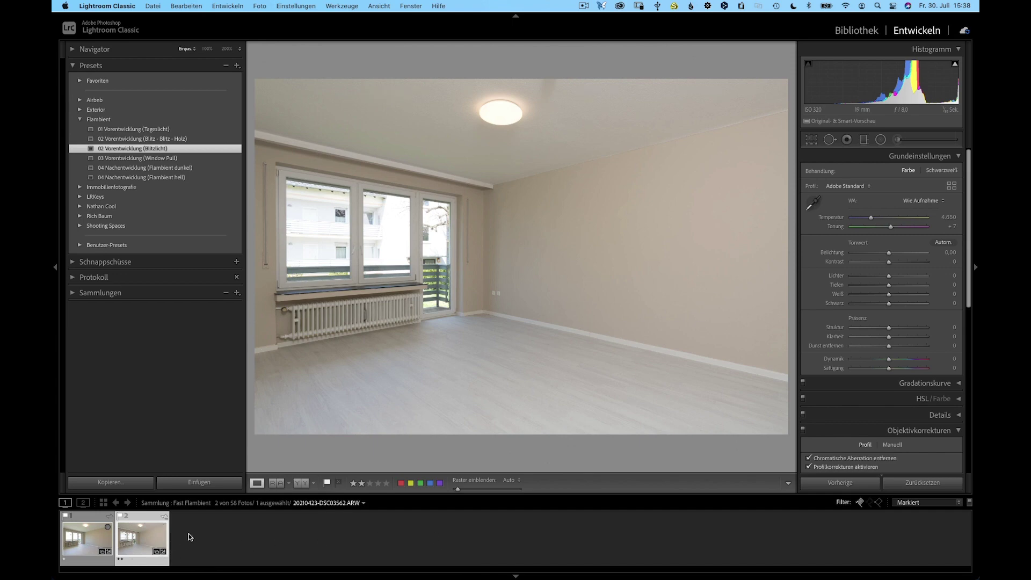
super+click(97, 542)
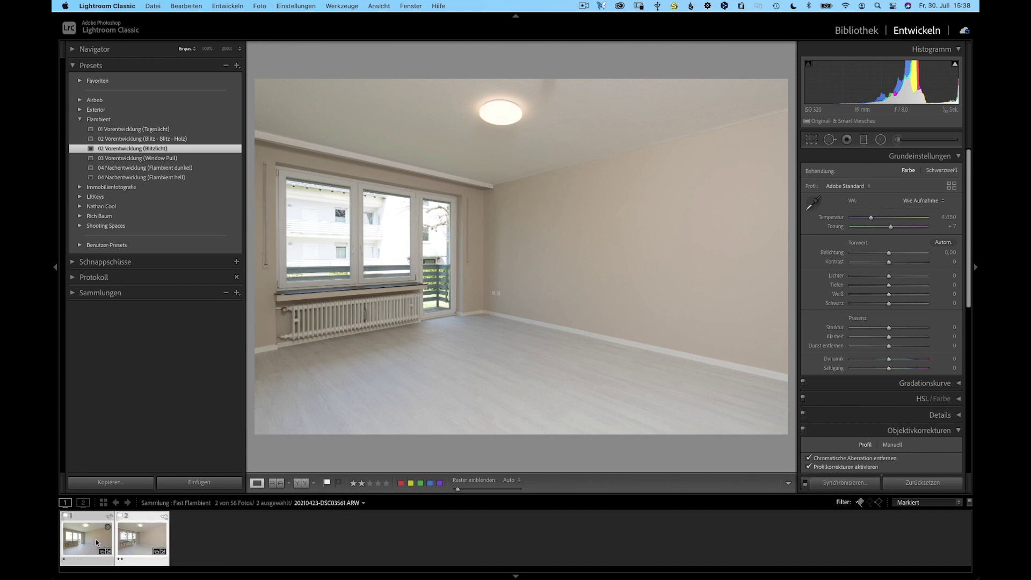
Open DSC03561 and DSC03562 from Lightroom as layers in one Photoshop document
right_click(97, 542)
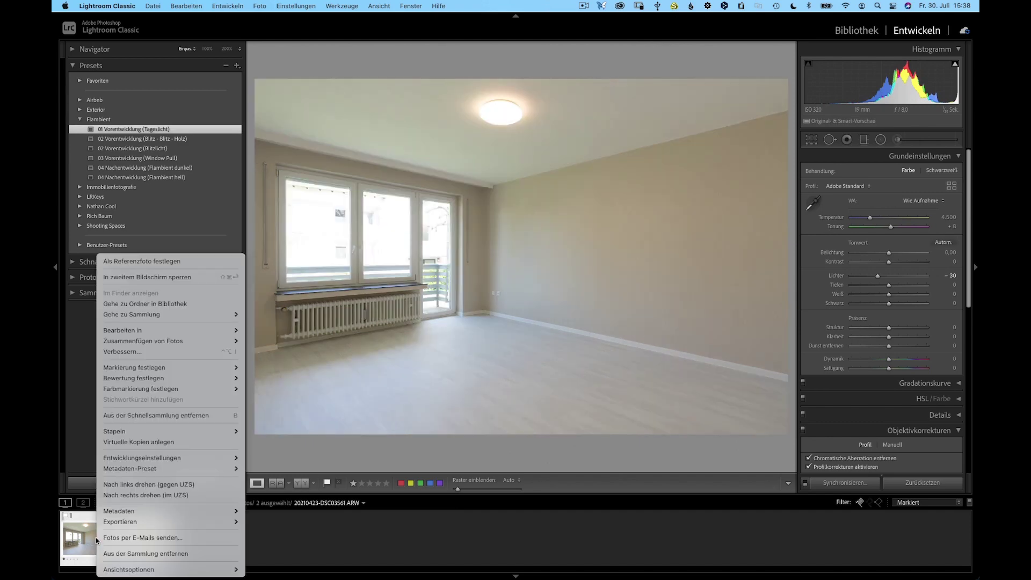
mouse_move(167, 330)
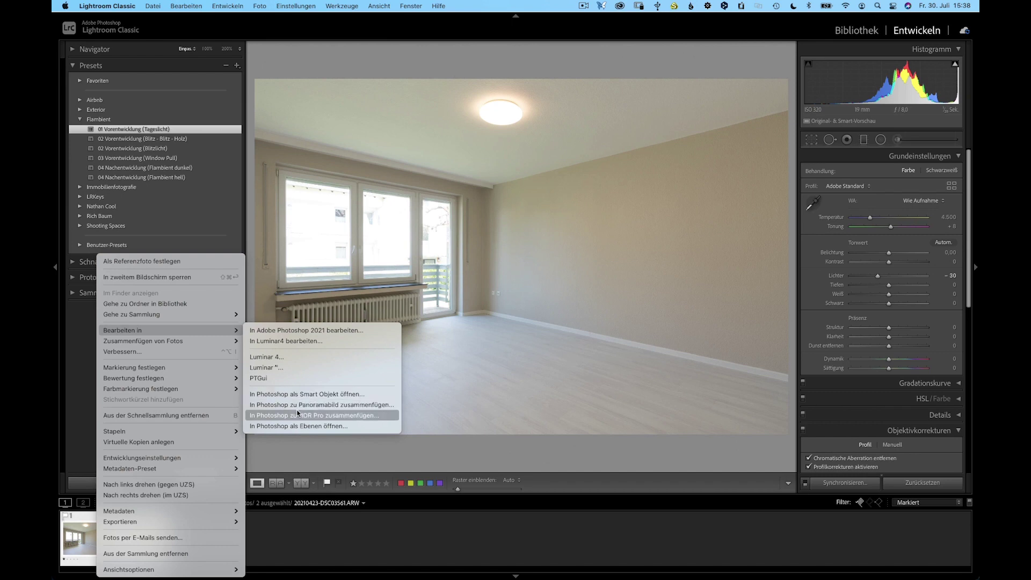
click(329, 427)
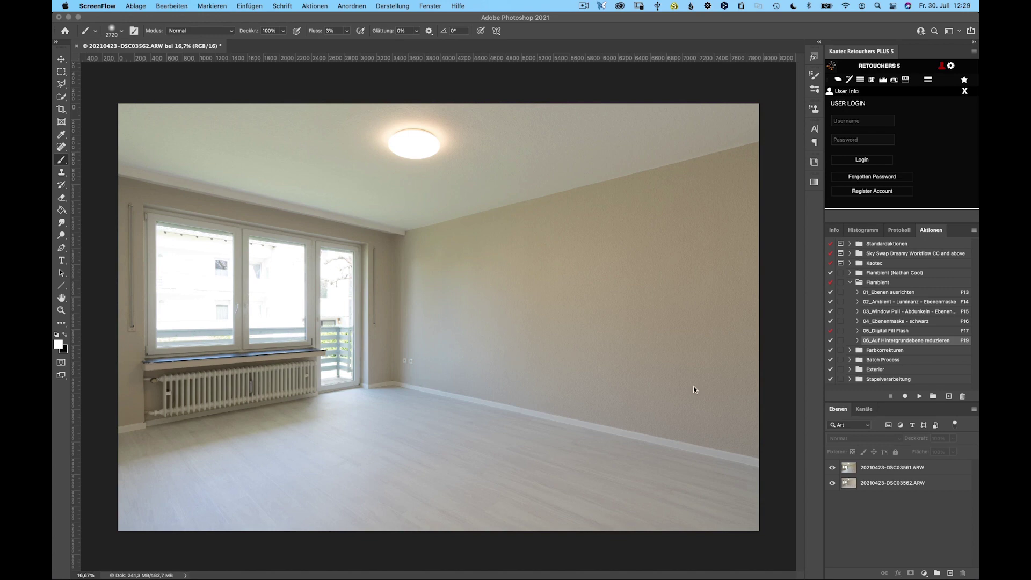
click(888, 466)
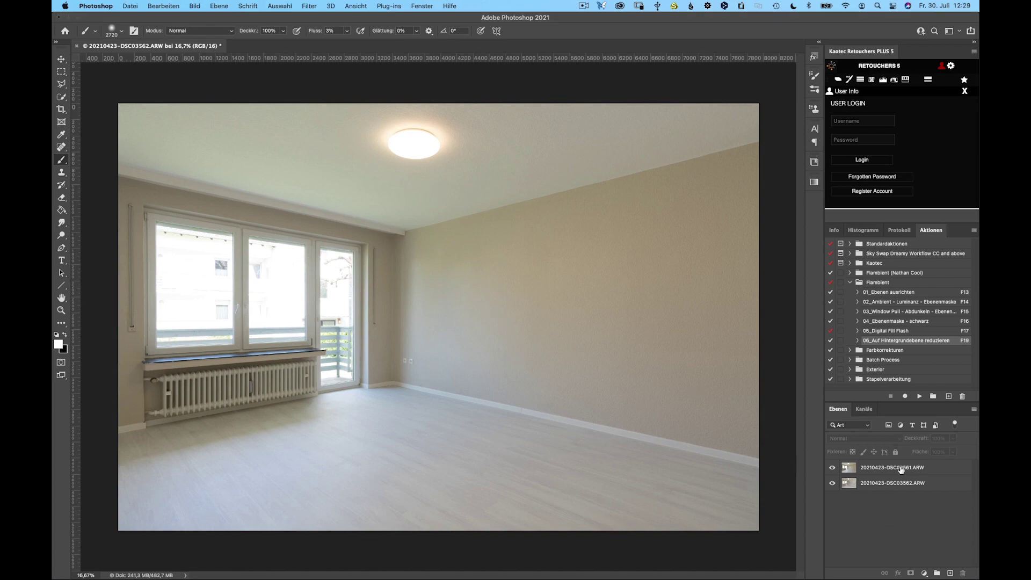
click(833, 469)
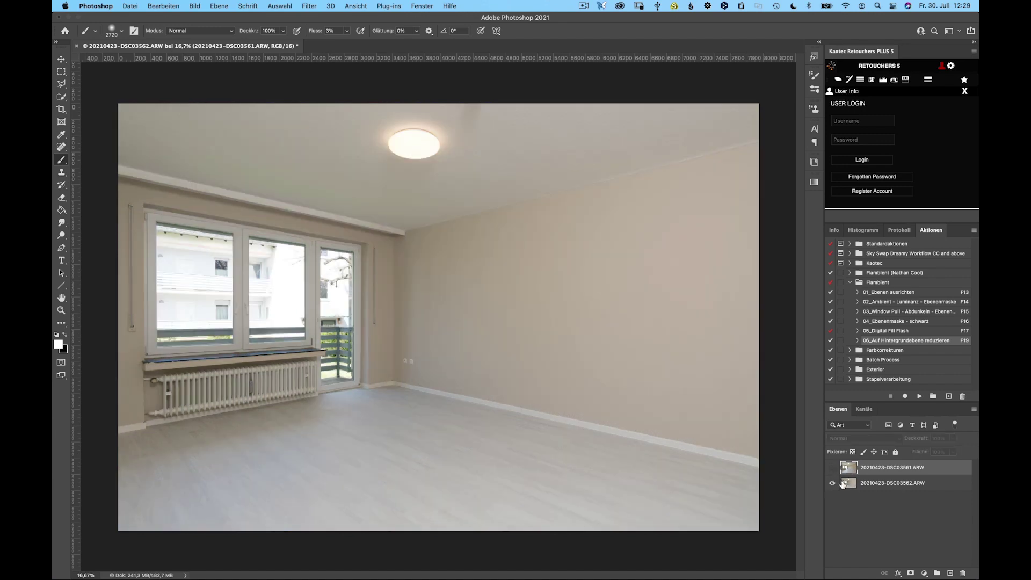
click(833, 468)
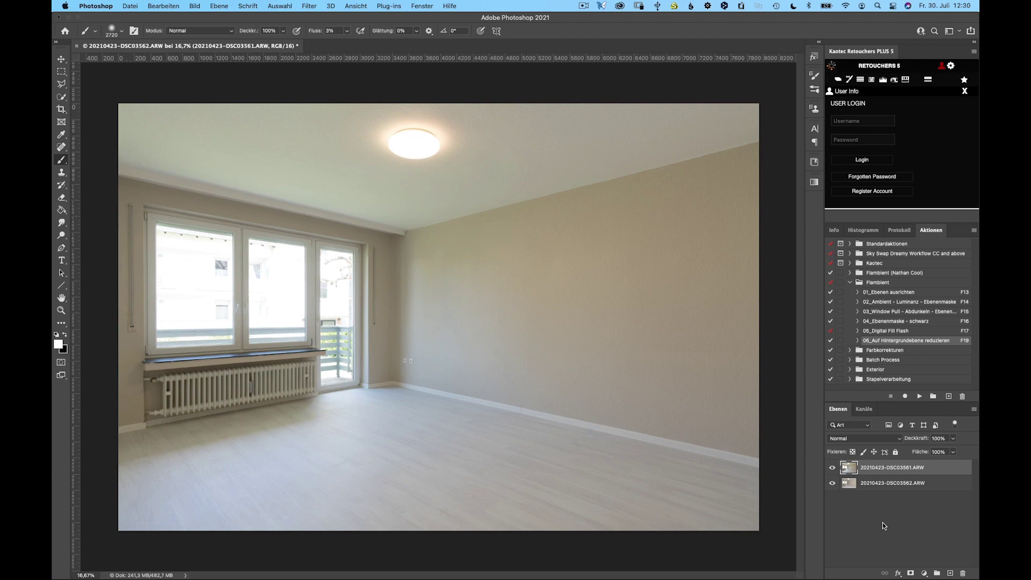
shift+click(895, 487)
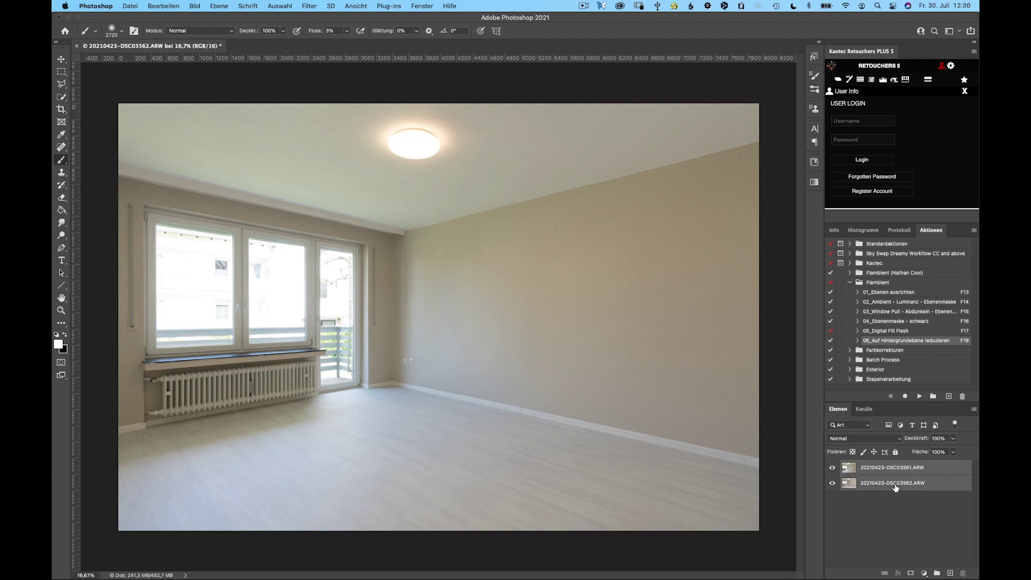
click(163, 7)
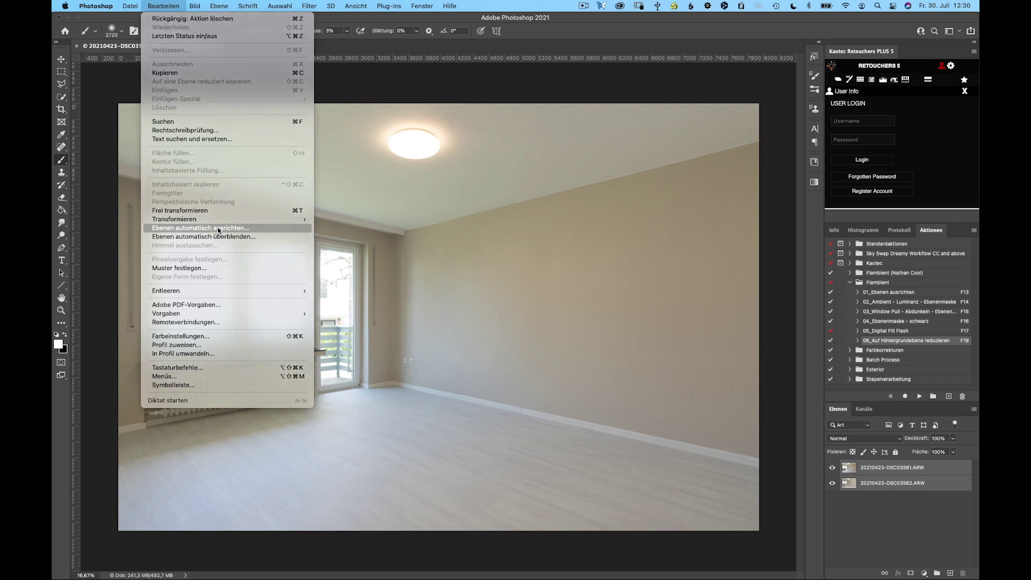
Auto-align both exposure layers with Auto projection, then select only the top DSC03561 layer
click(216, 230)
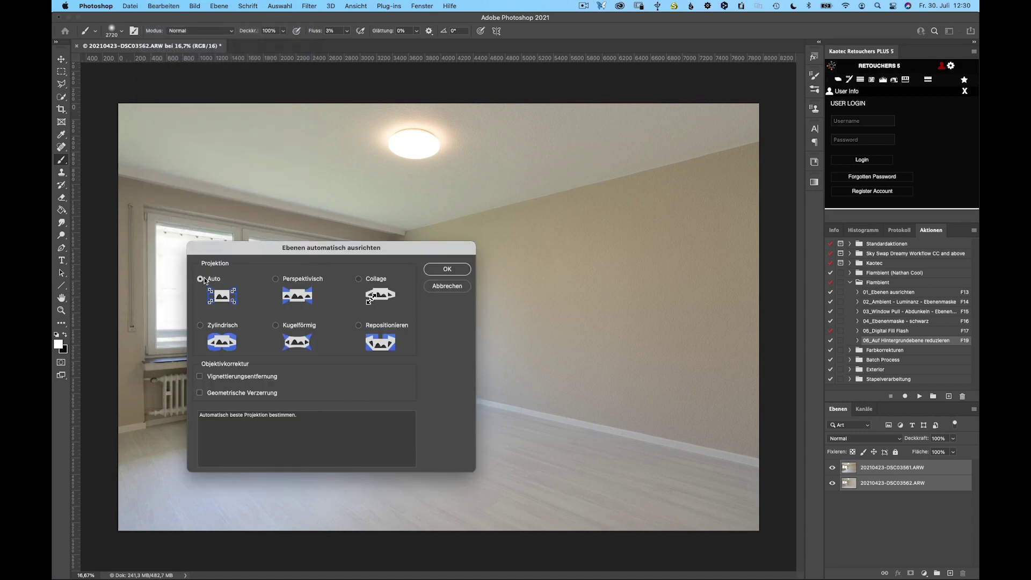
click(439, 269)
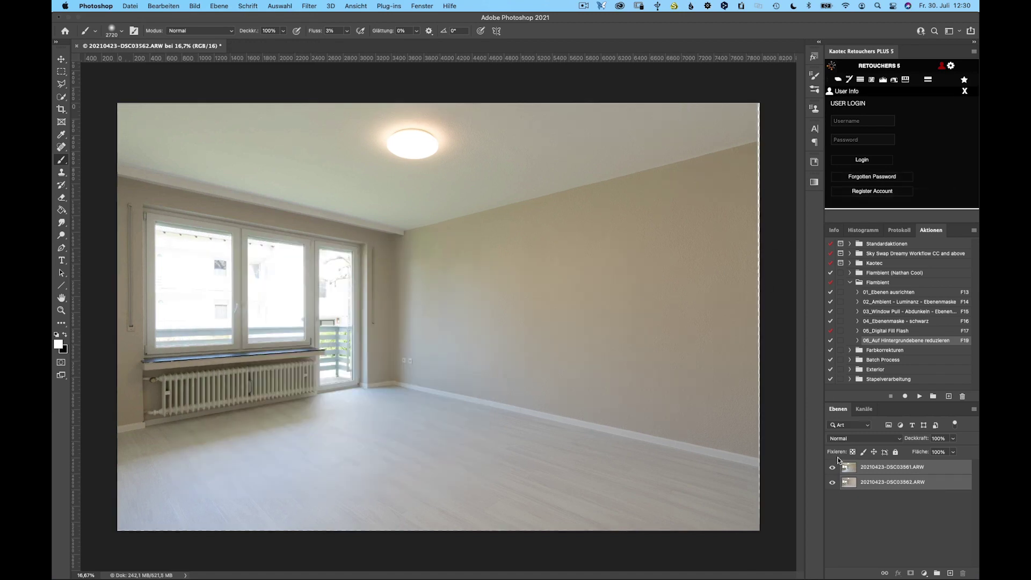
click(832, 468)
click(879, 524)
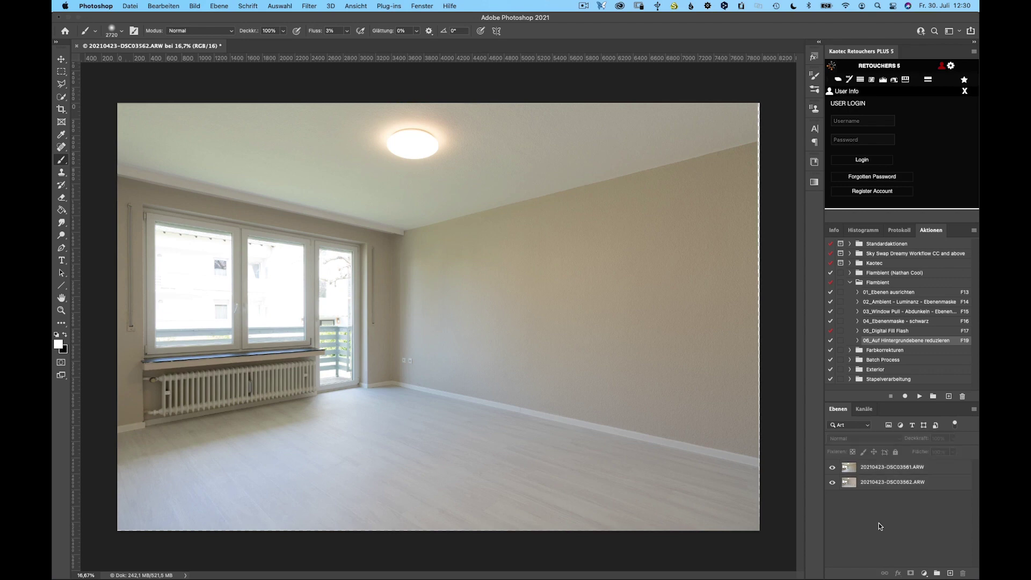
click(881, 472)
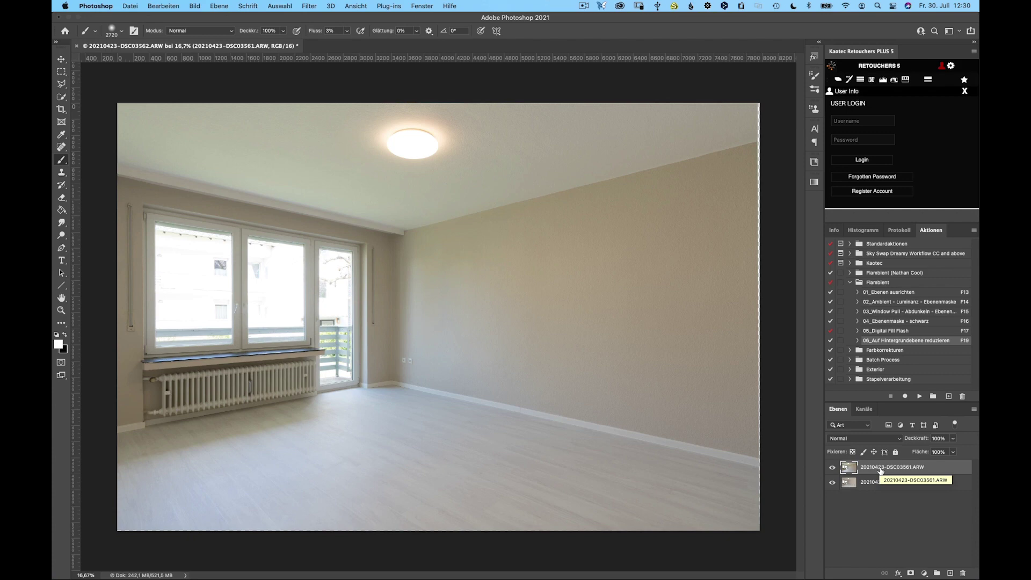
Set the top DSC03561 layer's blend mode to Luminanz
click(856, 440)
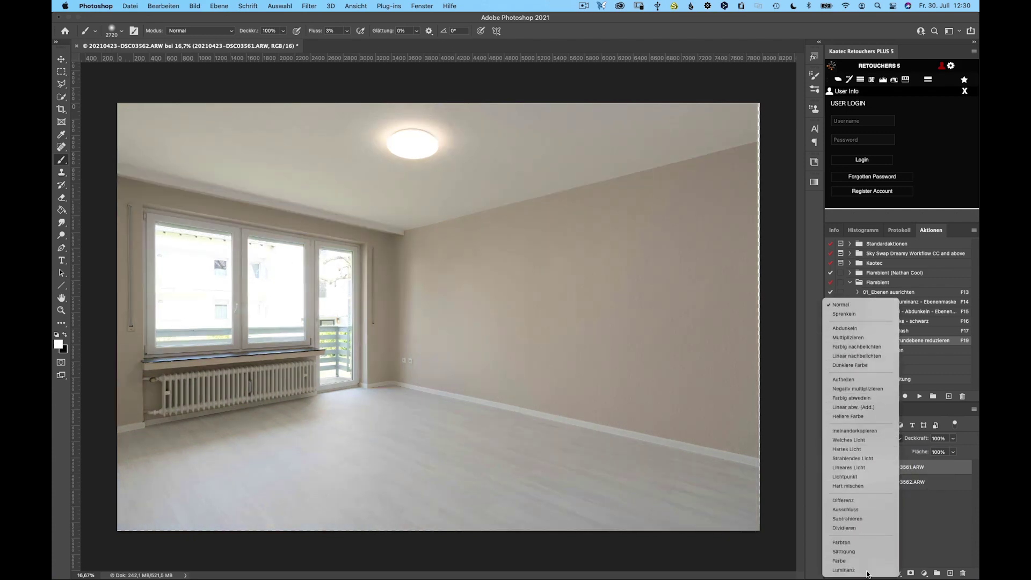
click(867, 572)
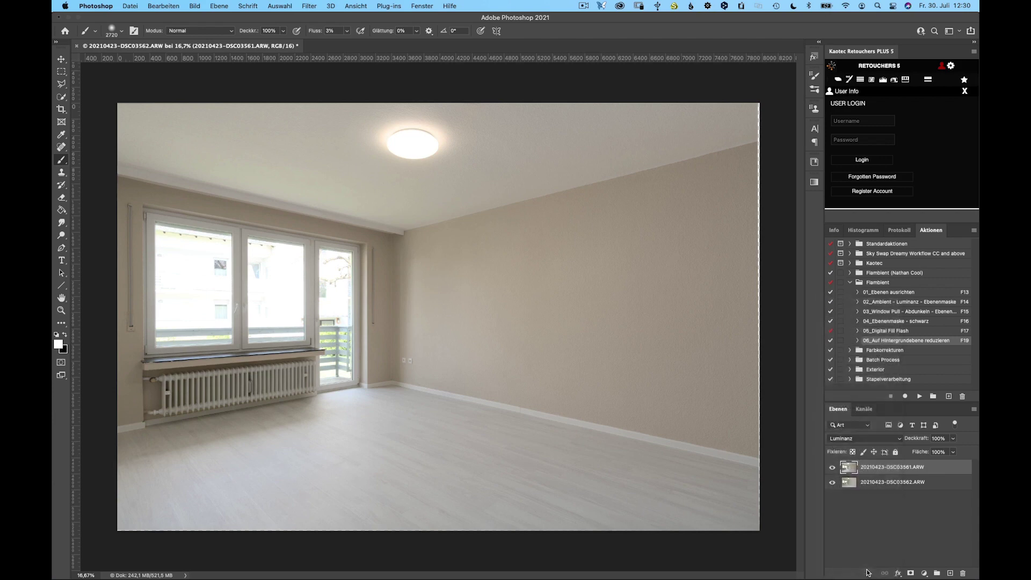
click(884, 511)
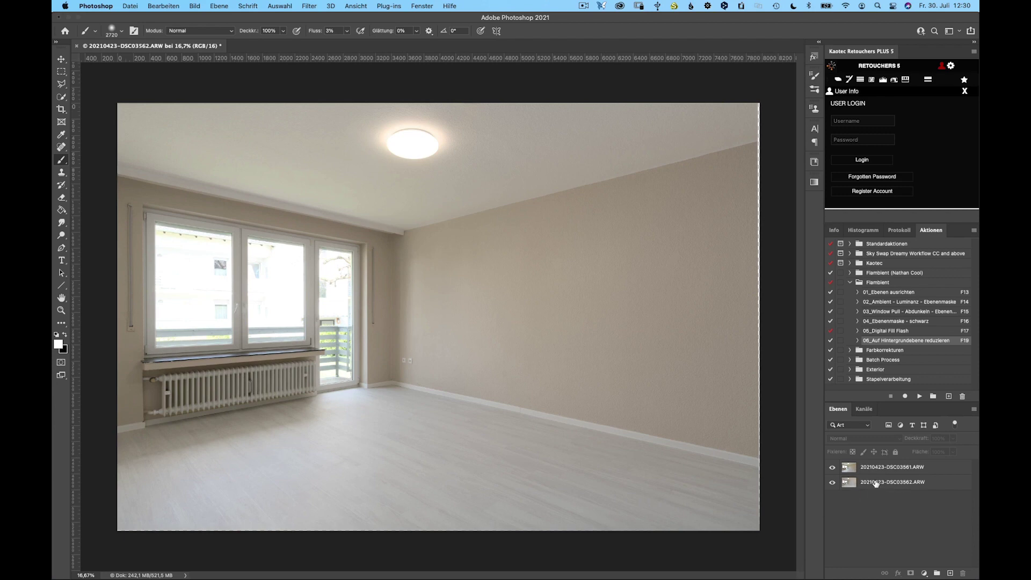
Test the Luminanz layer's opacity between 20% and 76%, settling around 70%
click(902, 470)
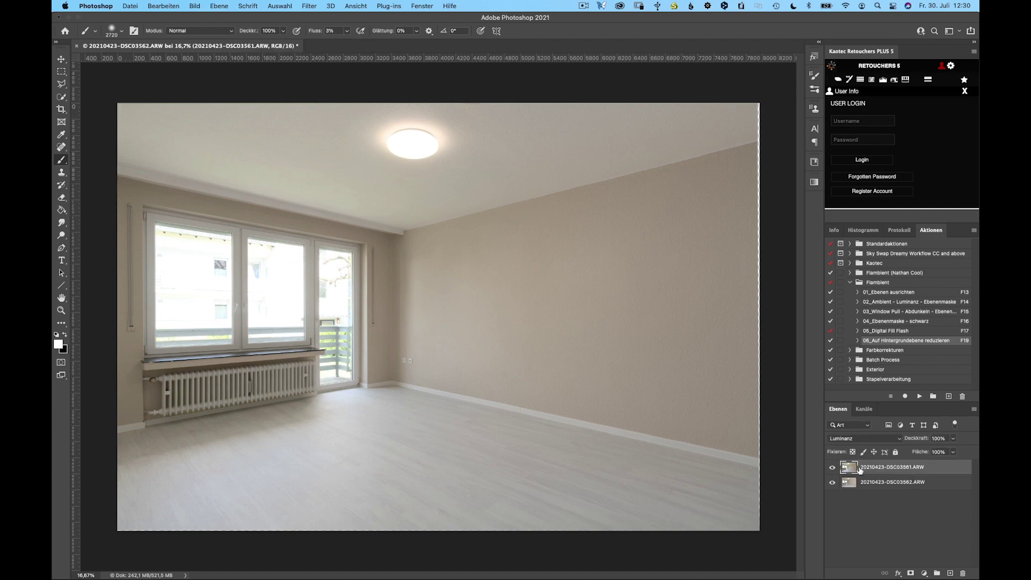
click(955, 438)
drag(955, 451, 943, 452)
drag(944, 453, 940, 453)
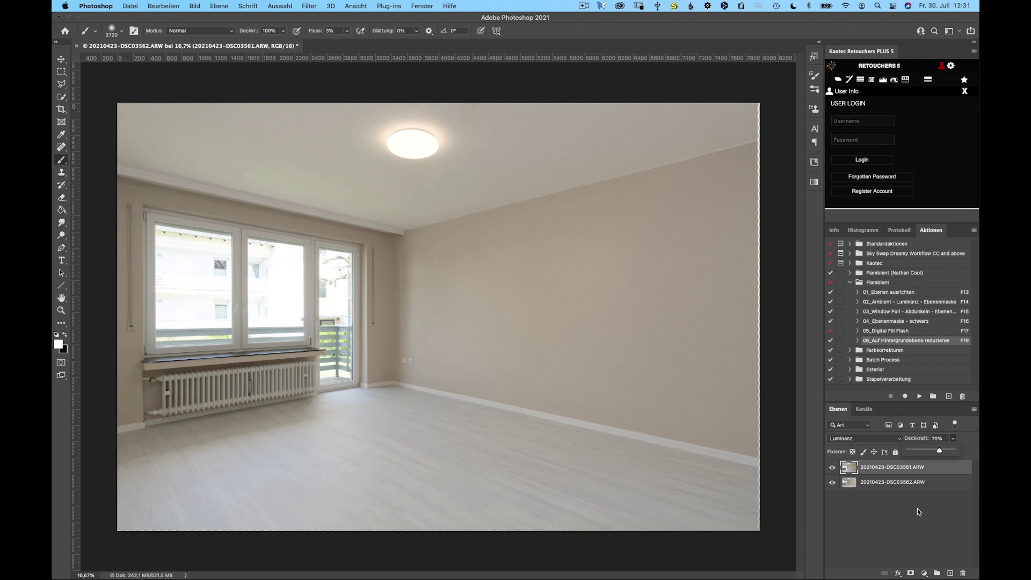
drag(938, 452, 931, 450)
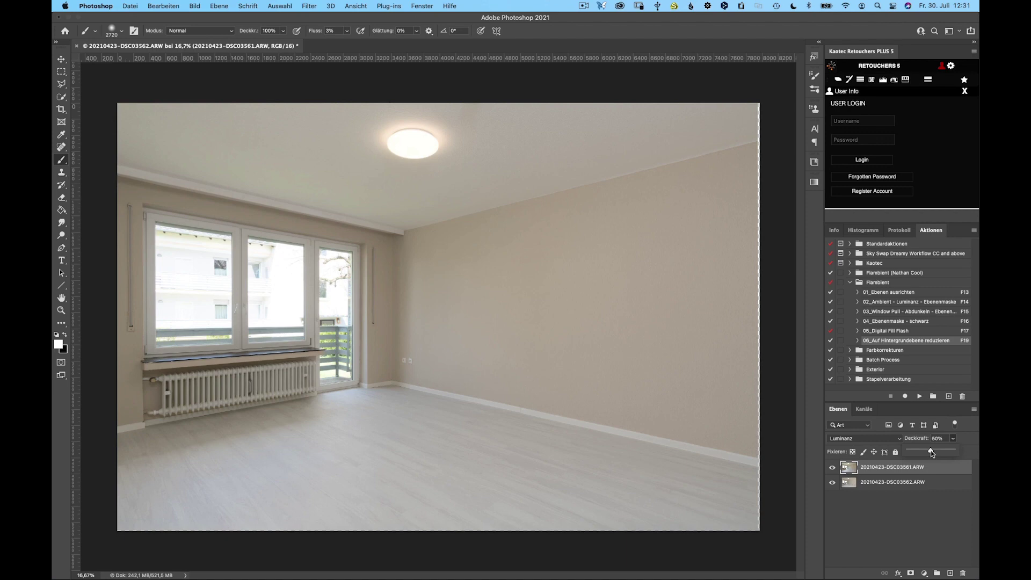
drag(931, 451, 918, 449)
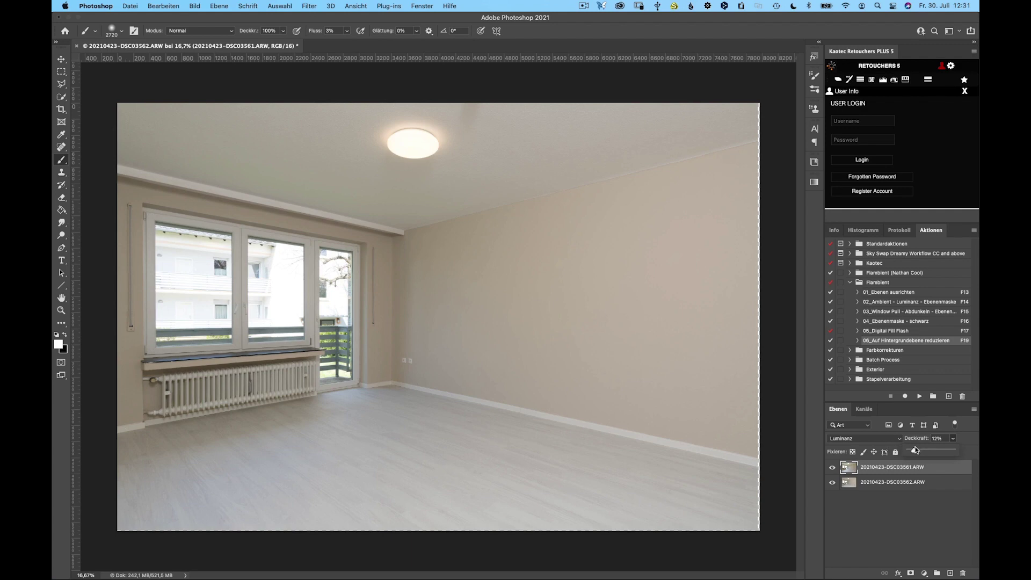
drag(926, 451, 940, 452)
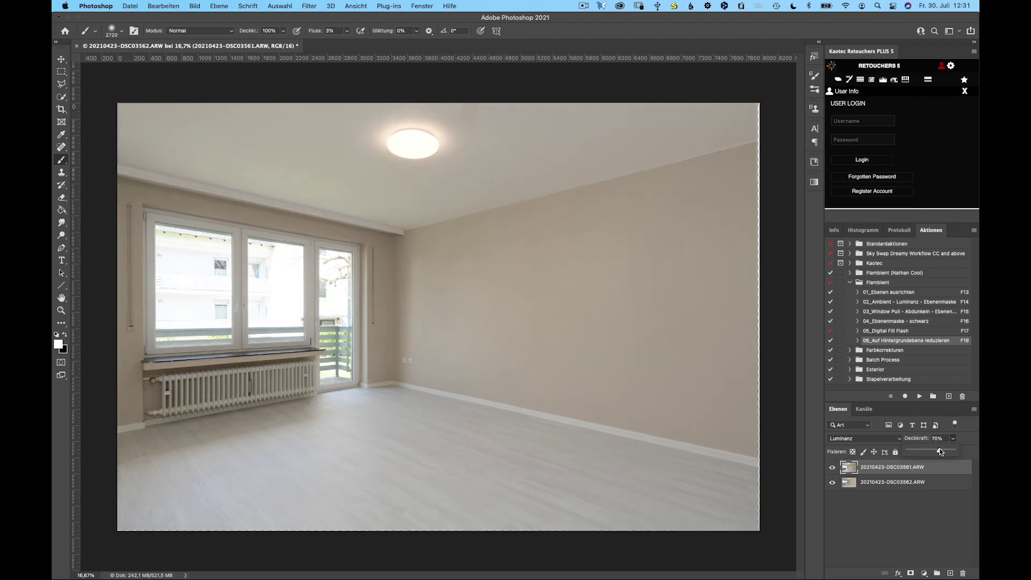
click(936, 508)
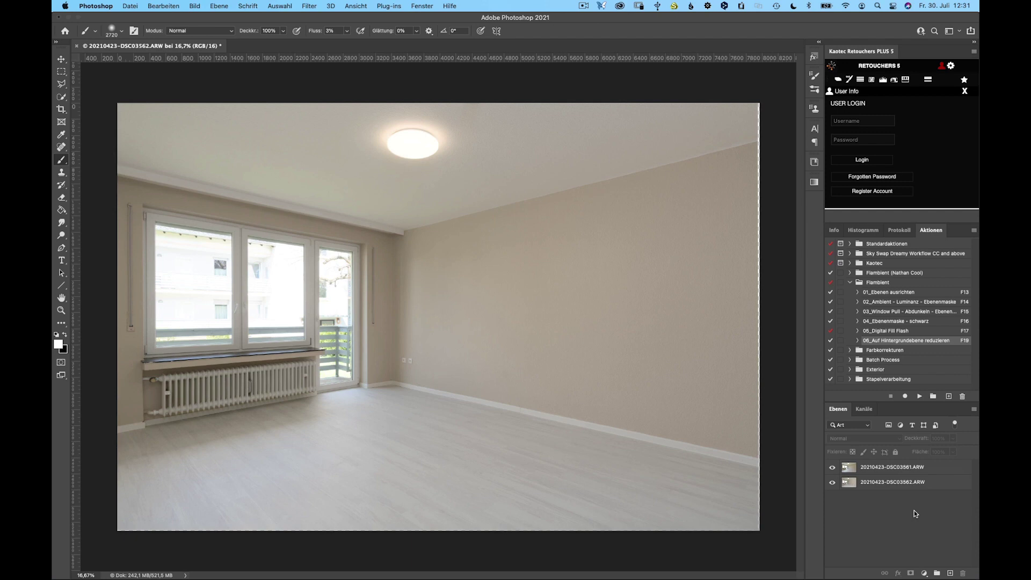
Select both exposure layers and view their layer commands without applying anything
click(900, 468)
right_click(901, 481)
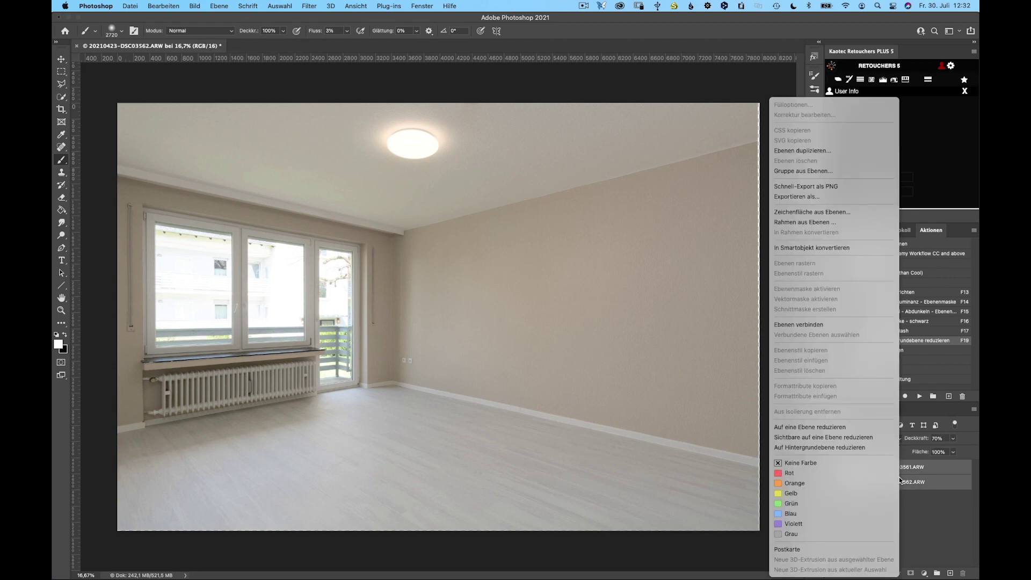
click(936, 509)
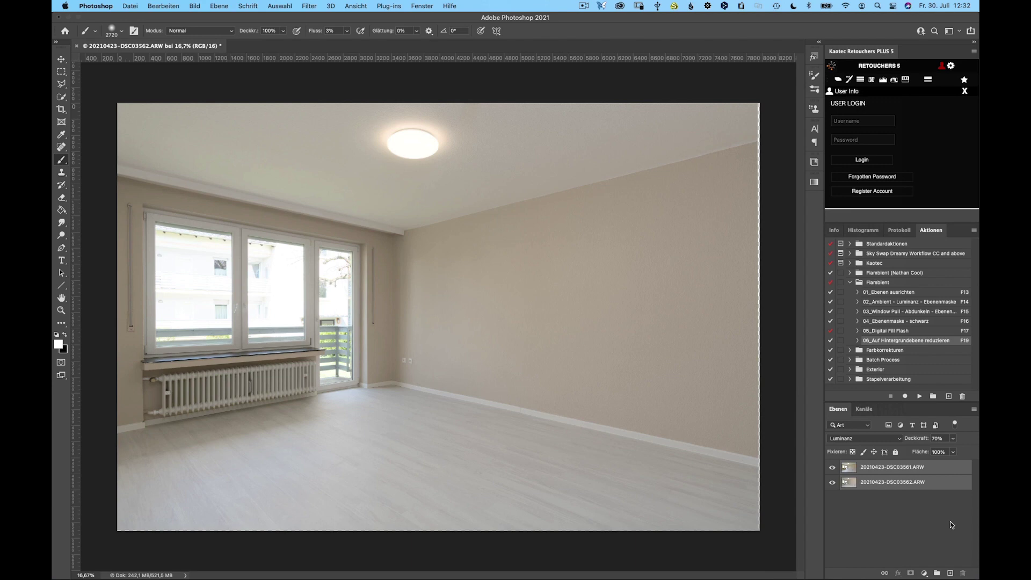
click(921, 518)
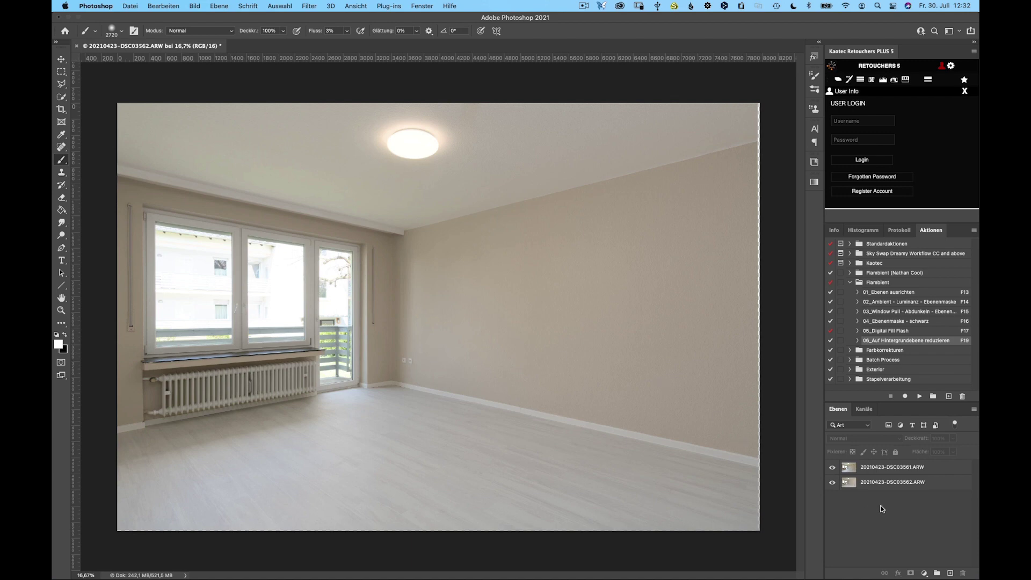
Duplicate the DSC03562 layer, move the copy to the top, and give it a black mask
click(876, 486)
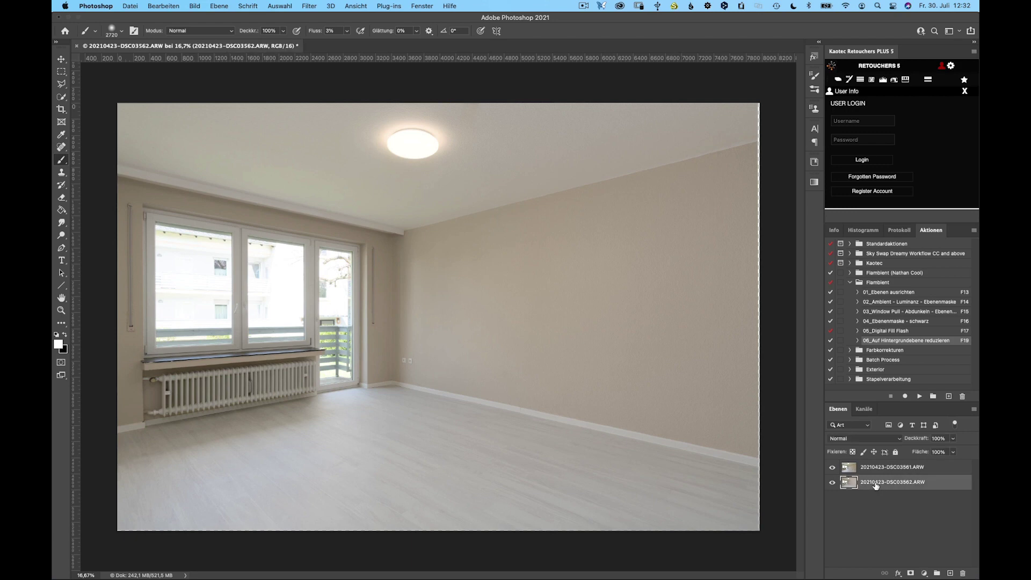
key(ctrl+j)
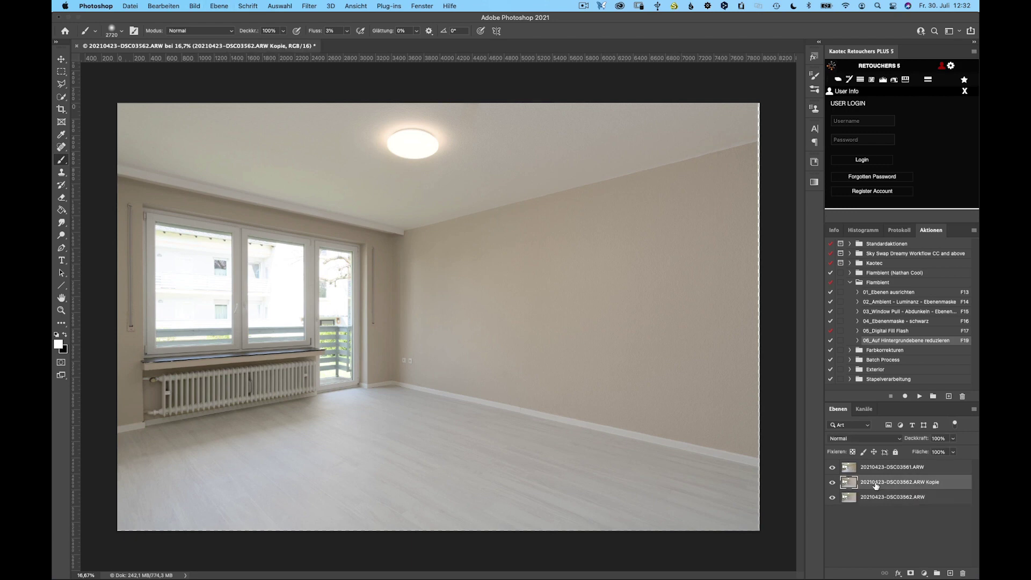
drag(876, 486, 883, 472)
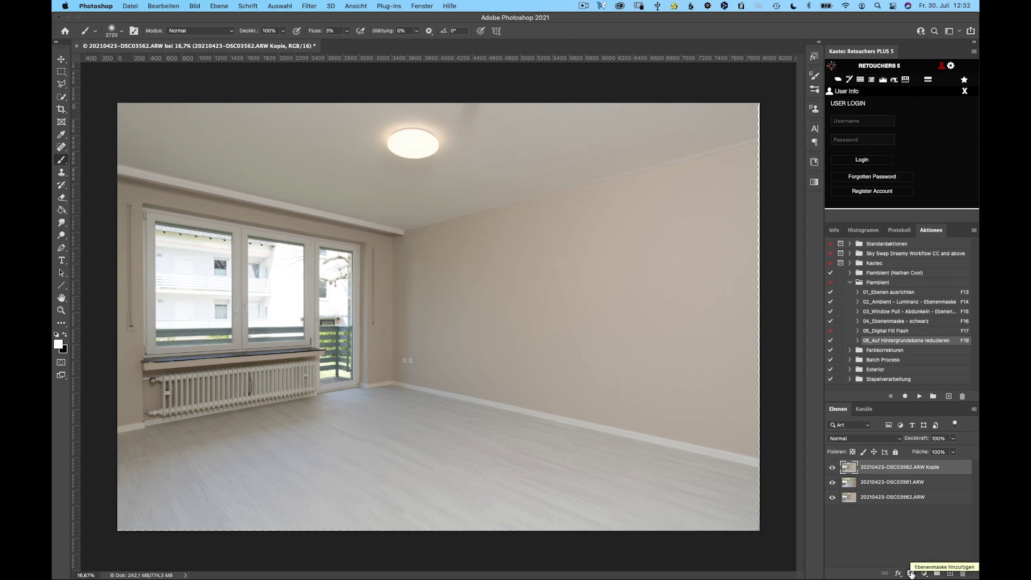
alt+click(912, 574)
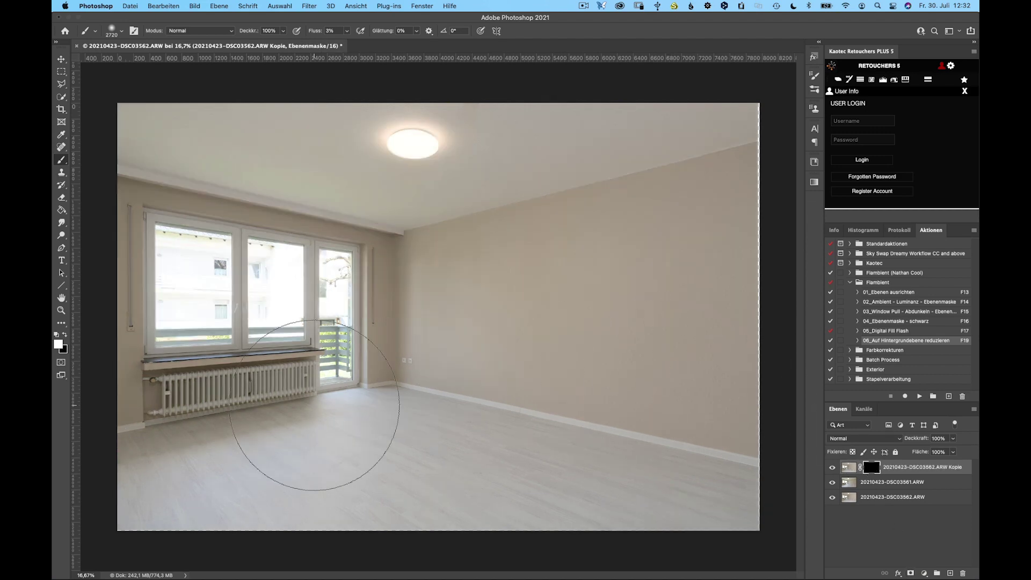
Outline the left window pane's glass with the Polygonal Lasso
scroll(314, 405, up, 2)
scroll(322, 408, up, 3)
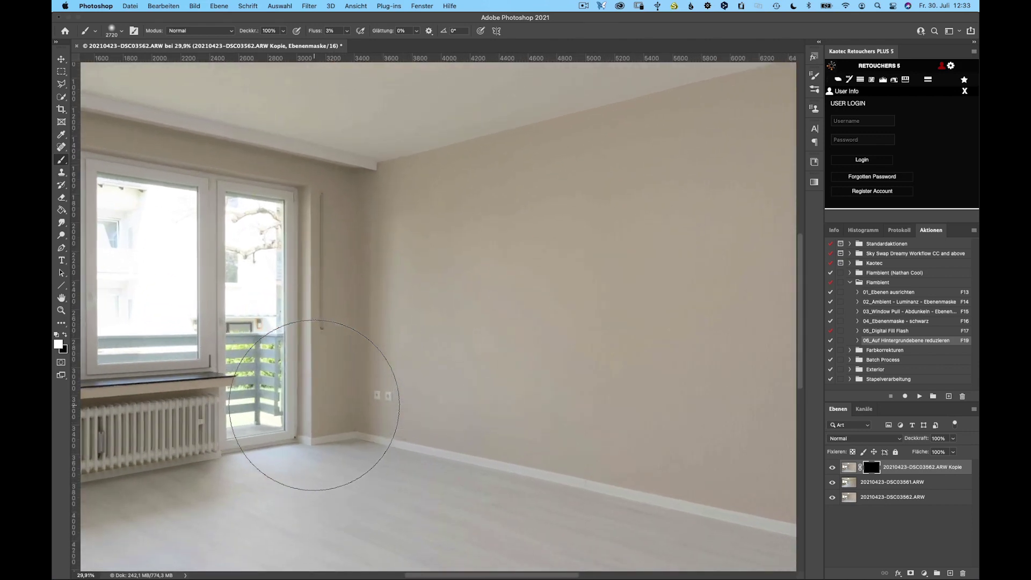
scroll(344, 387, left, 5)
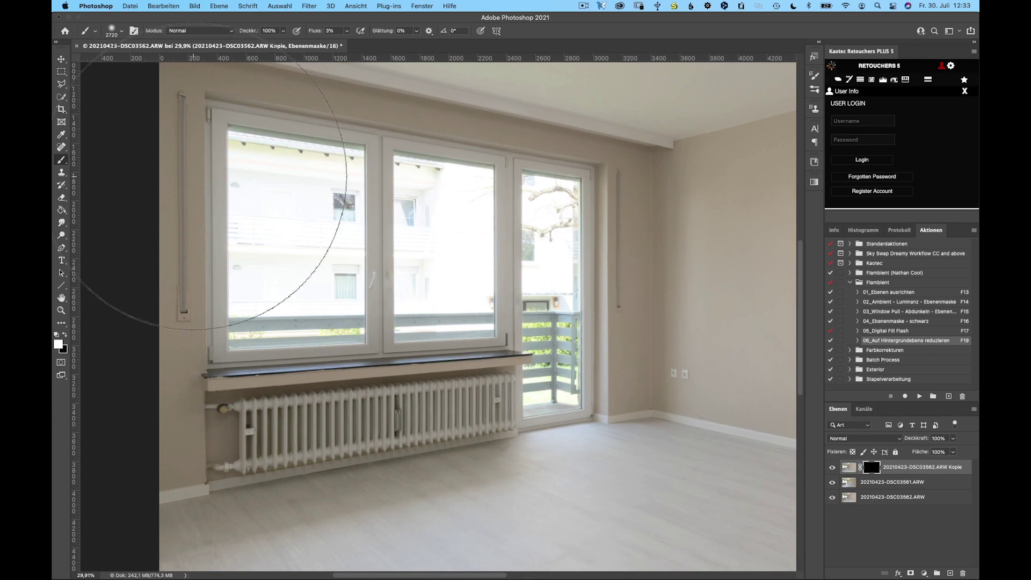
click(62, 85)
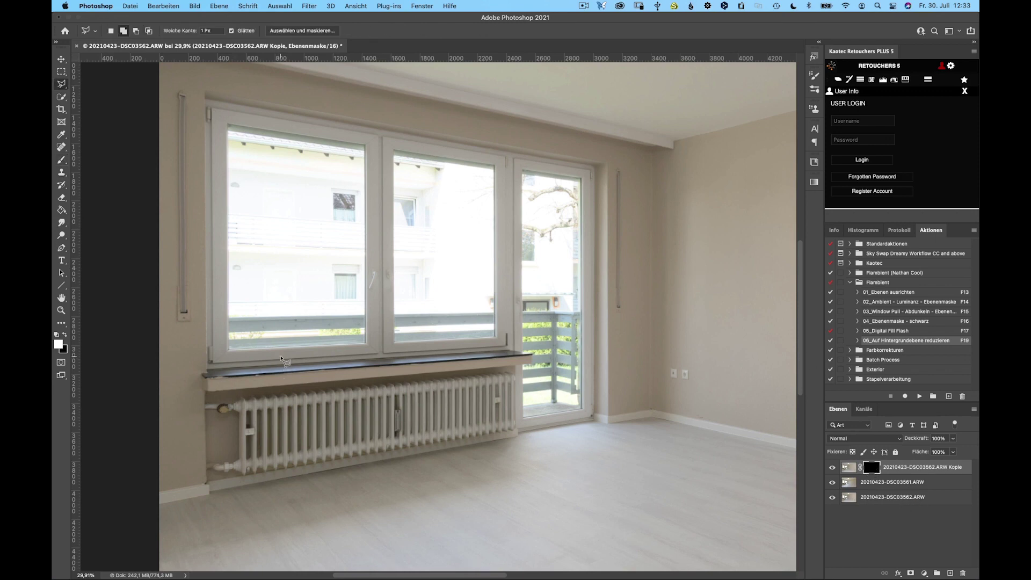
scroll(280, 371, up, 5)
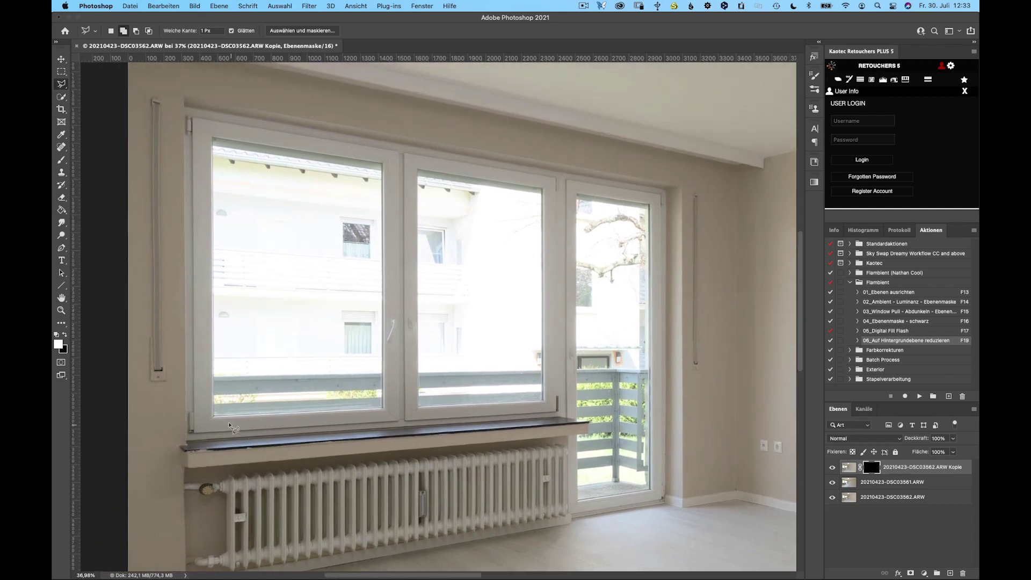
click(214, 419)
click(212, 138)
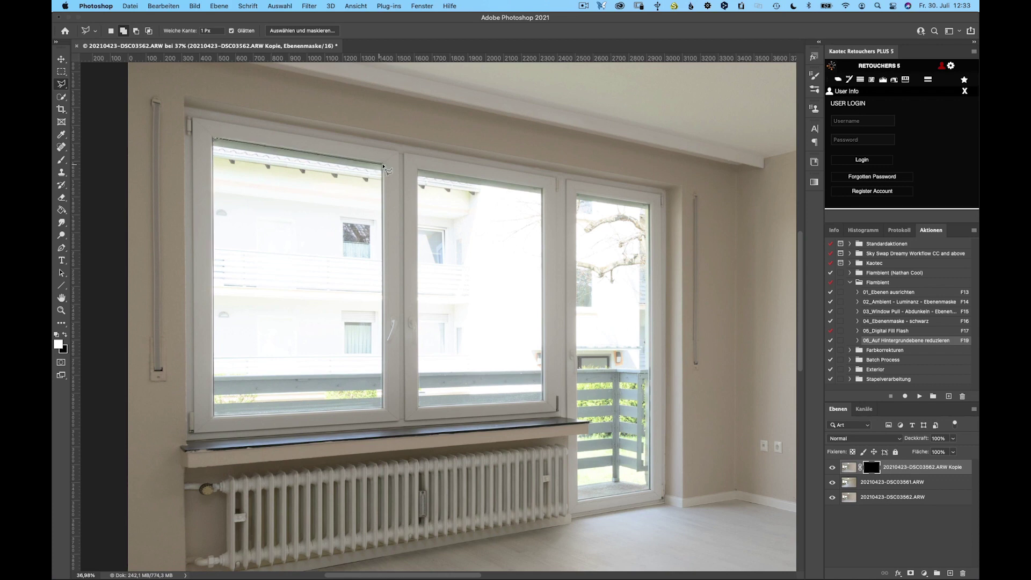
click(382, 164)
click(386, 410)
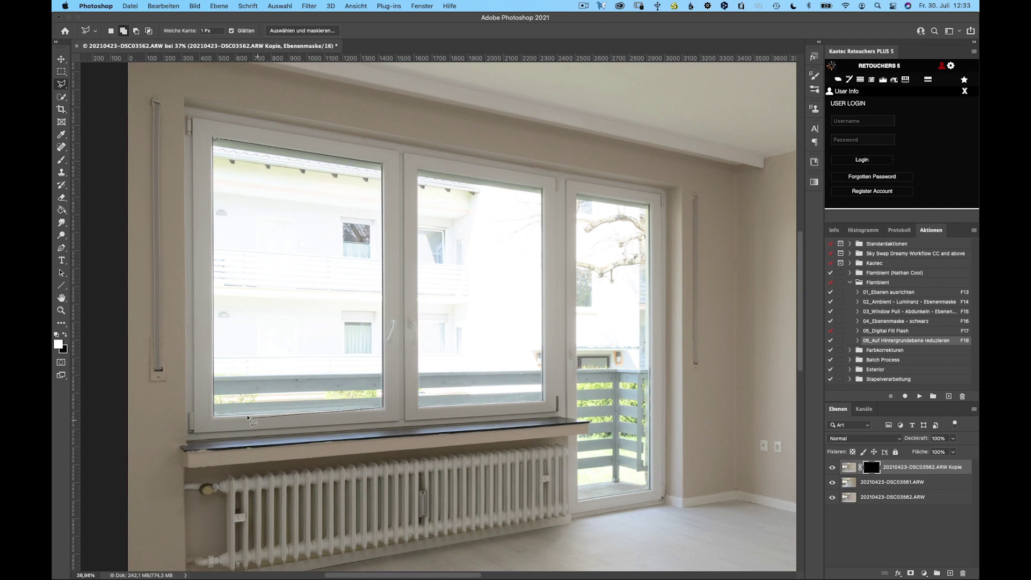
double_click(214, 418)
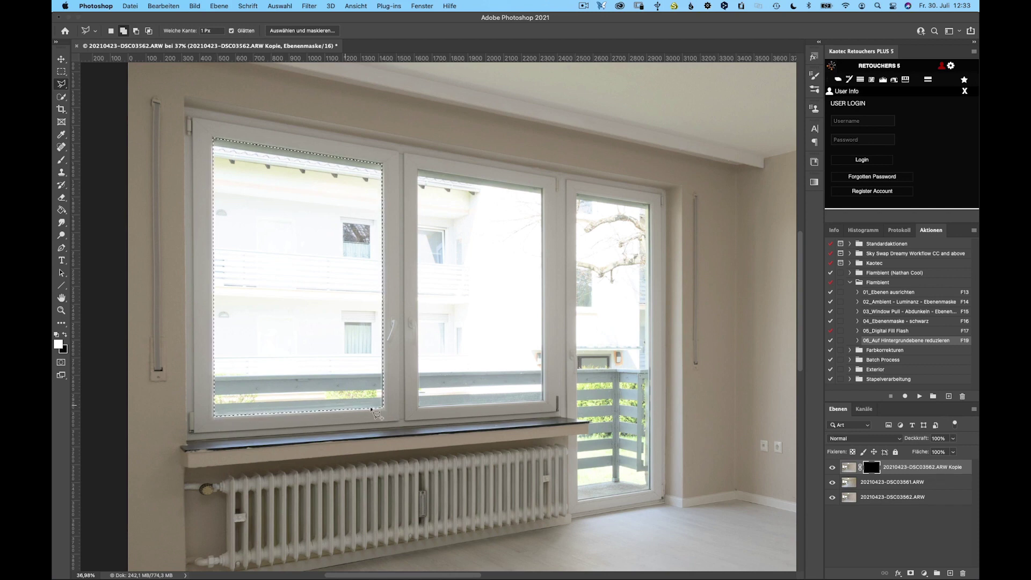
Add the middle window pane's glass to the selection
click(419, 408)
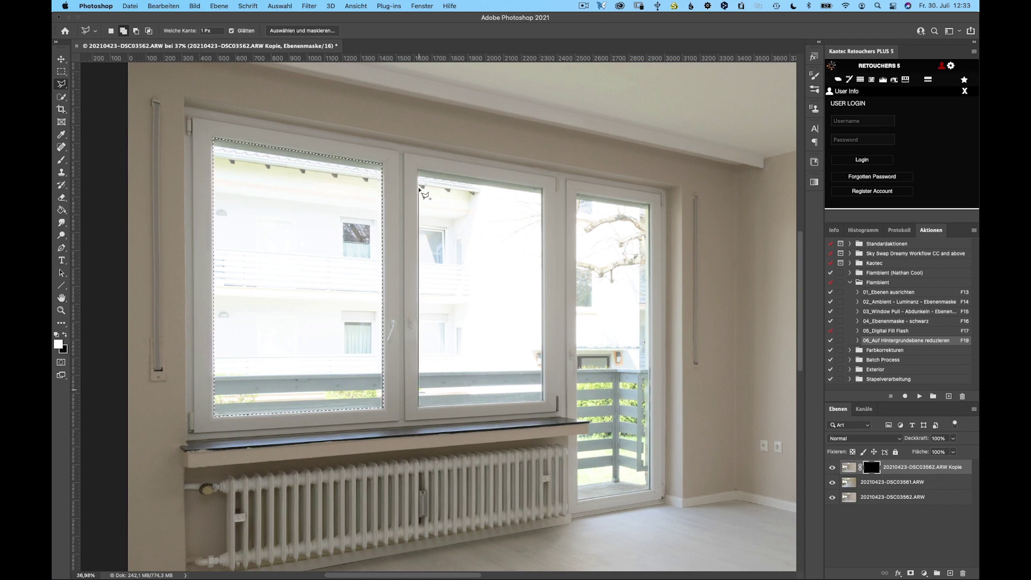
click(419, 171)
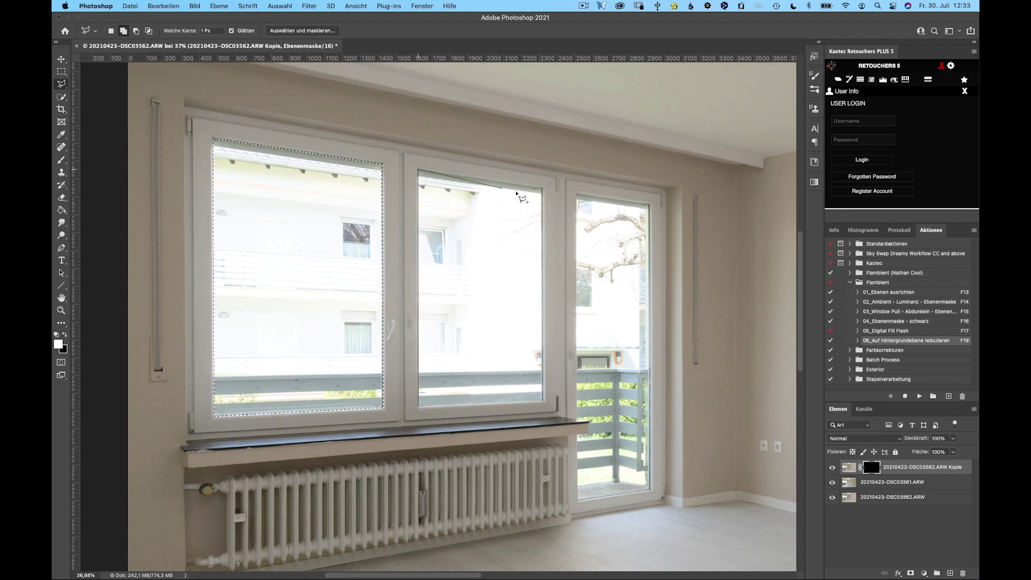
click(542, 189)
click(543, 400)
click(419, 408)
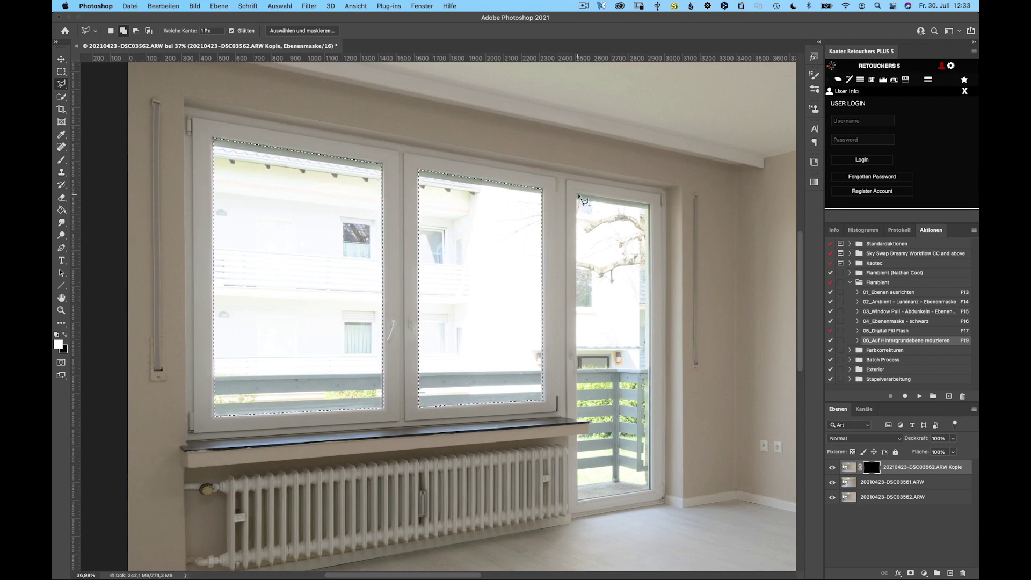
Add the balcony door glass to the selection
scroll(580, 199, up, 3)
scroll(579, 197, right, 3)
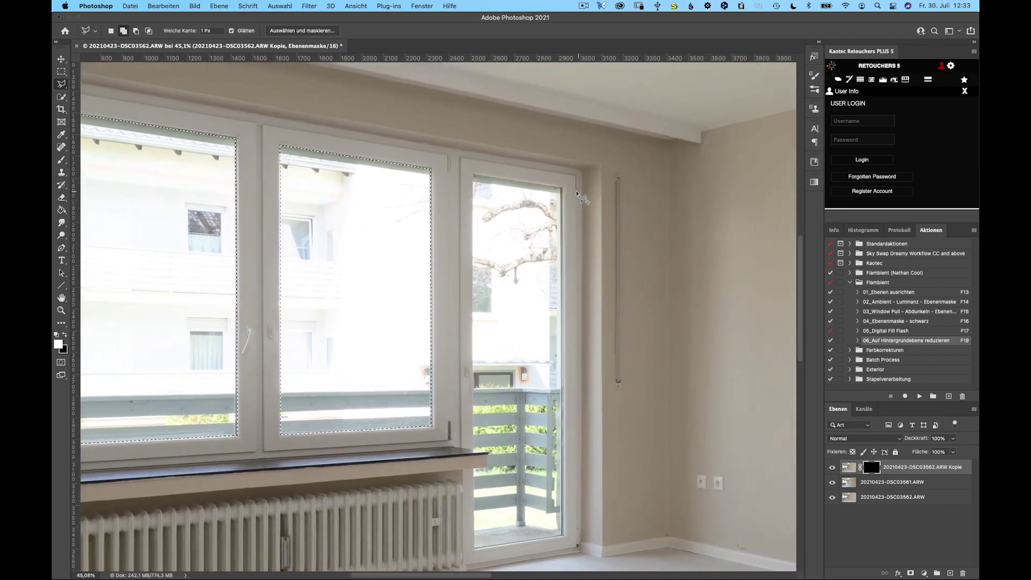
click(474, 176)
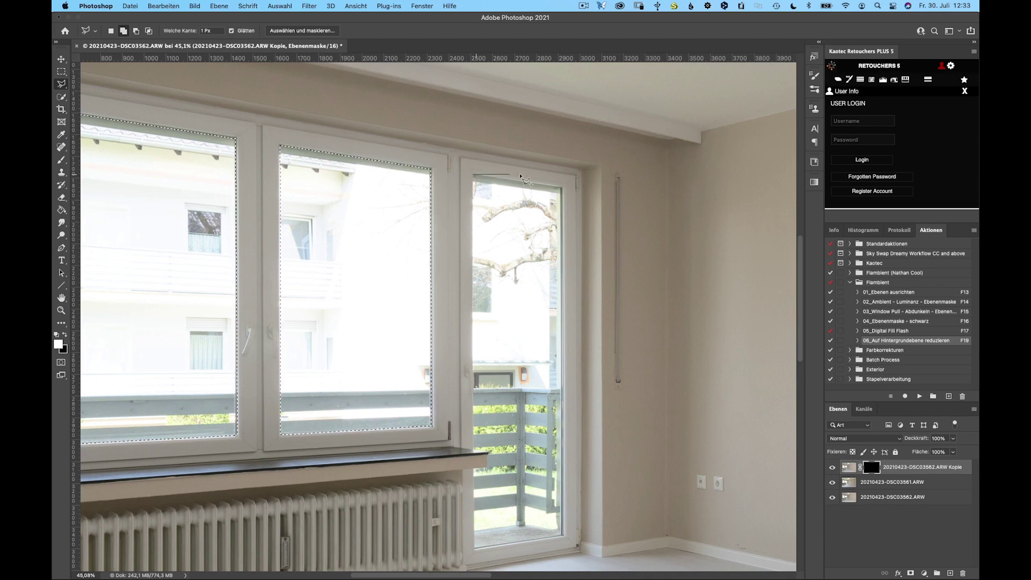
click(562, 188)
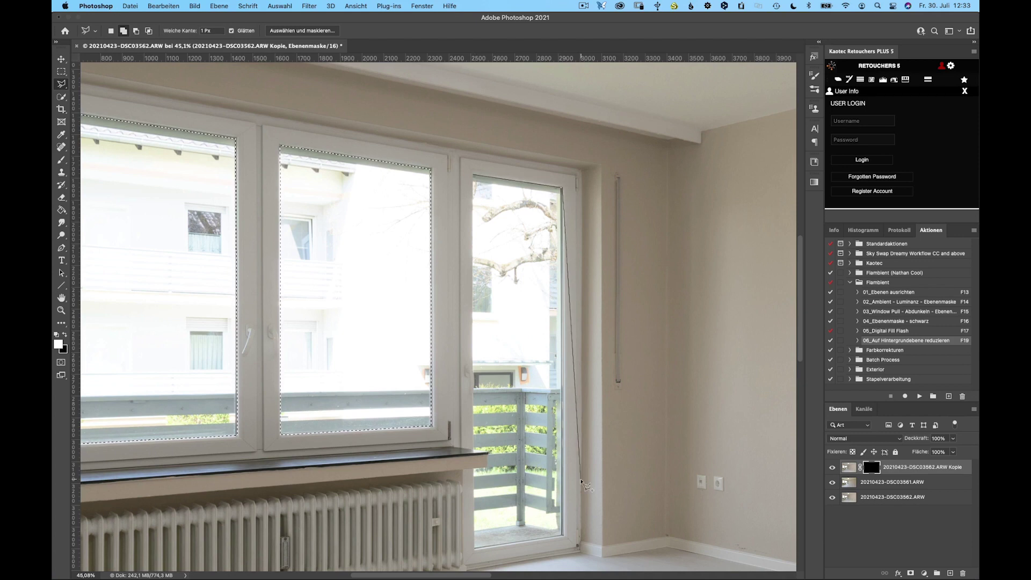
click(564, 537)
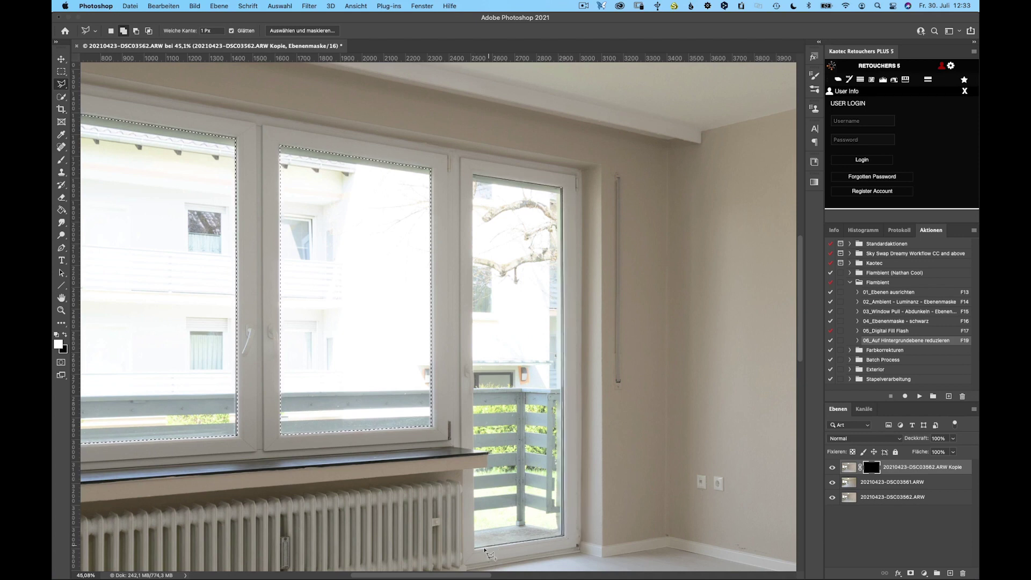
click(475, 548)
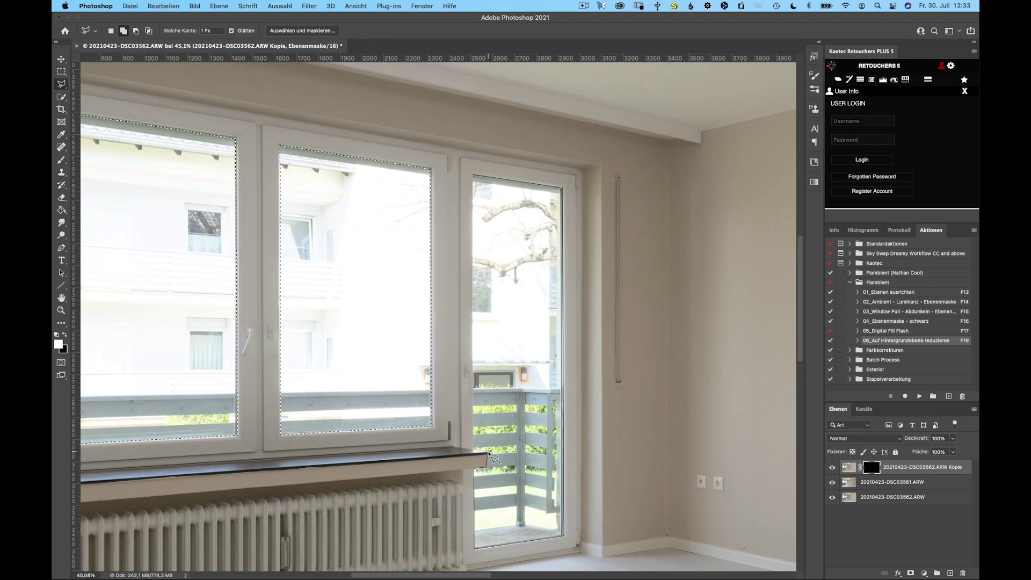
click(475, 450)
click(475, 177)
scroll(494, 258, left, 5)
scroll(489, 269, down, 2)
scroll(484, 266, down, 1)
scroll(484, 268, down, 1)
scroll(484, 273, down, 1)
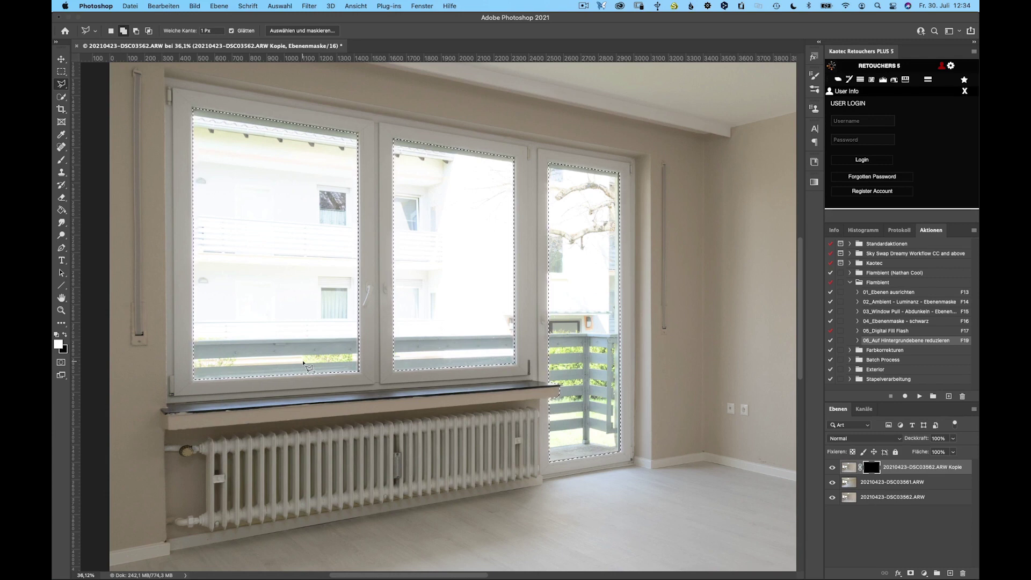
click(283, 8)
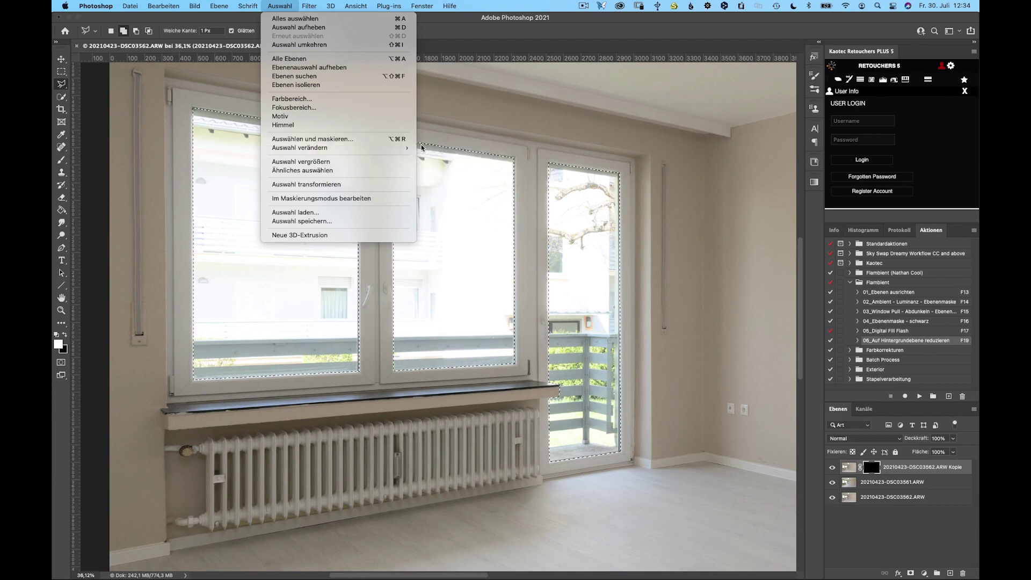
Feather the selection by 2 px, fill the mask selection with white, then deselect
mouse_move(300, 147)
click(438, 184)
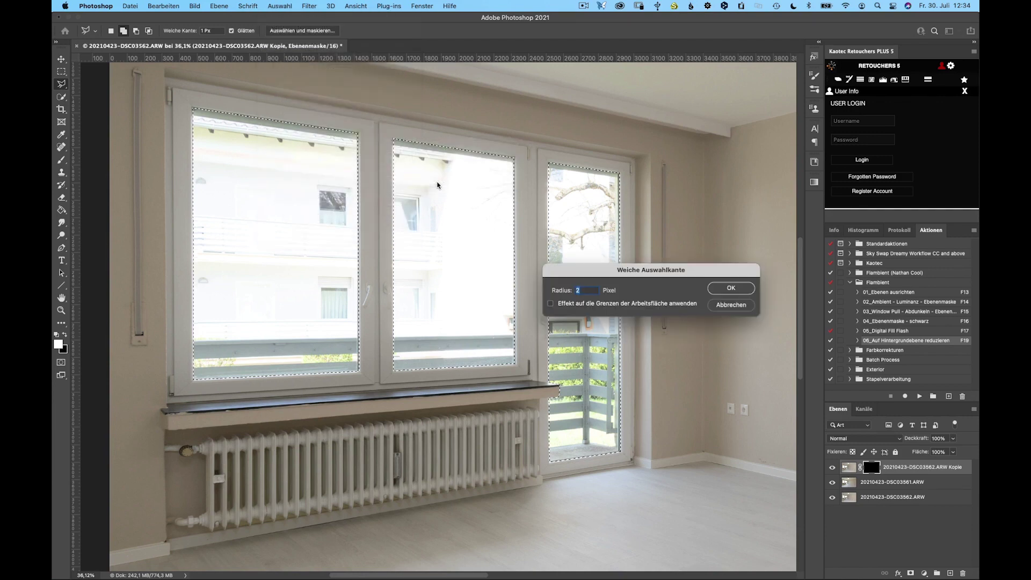
click(740, 289)
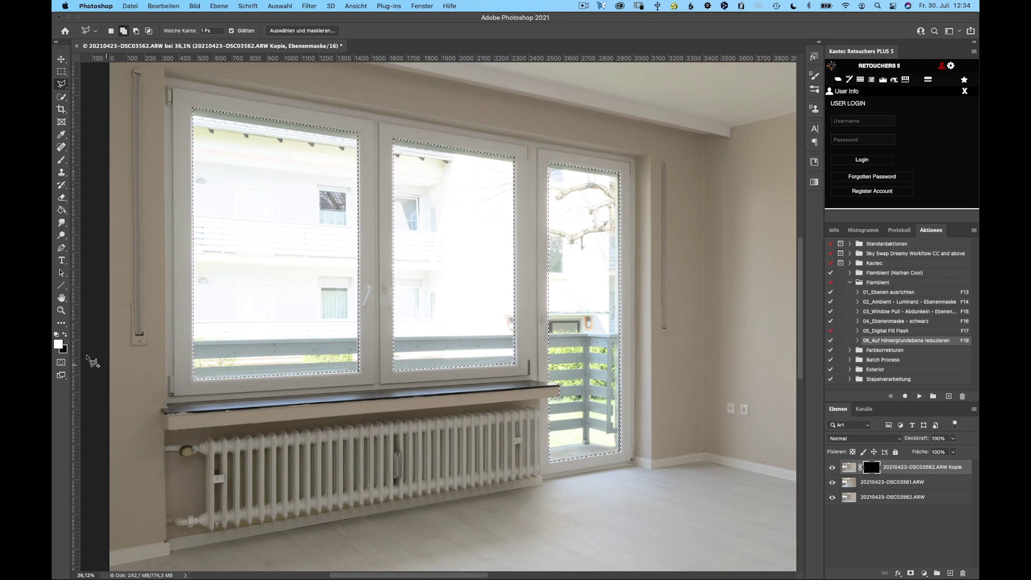
click(65, 335)
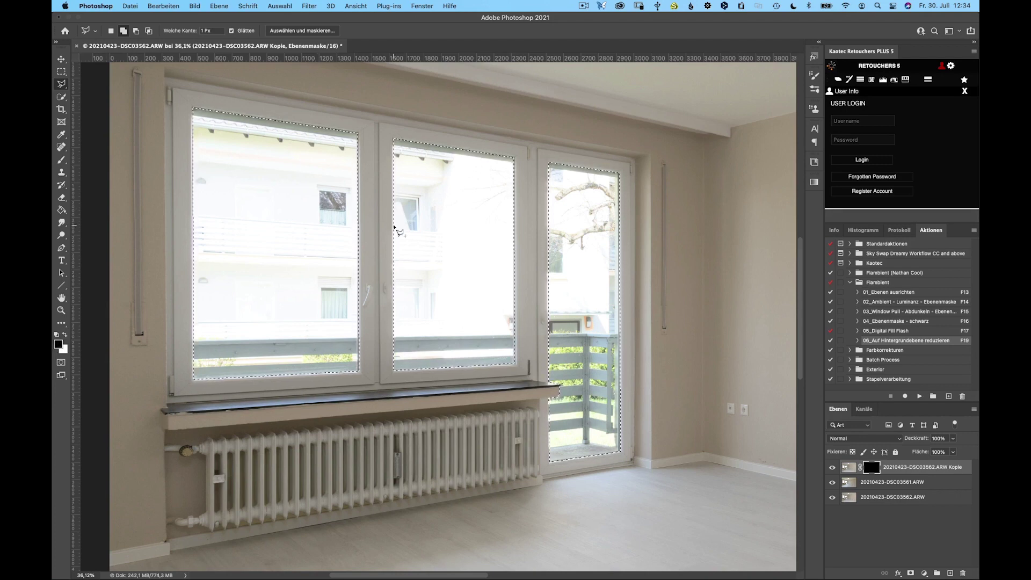
key(BackSpace)
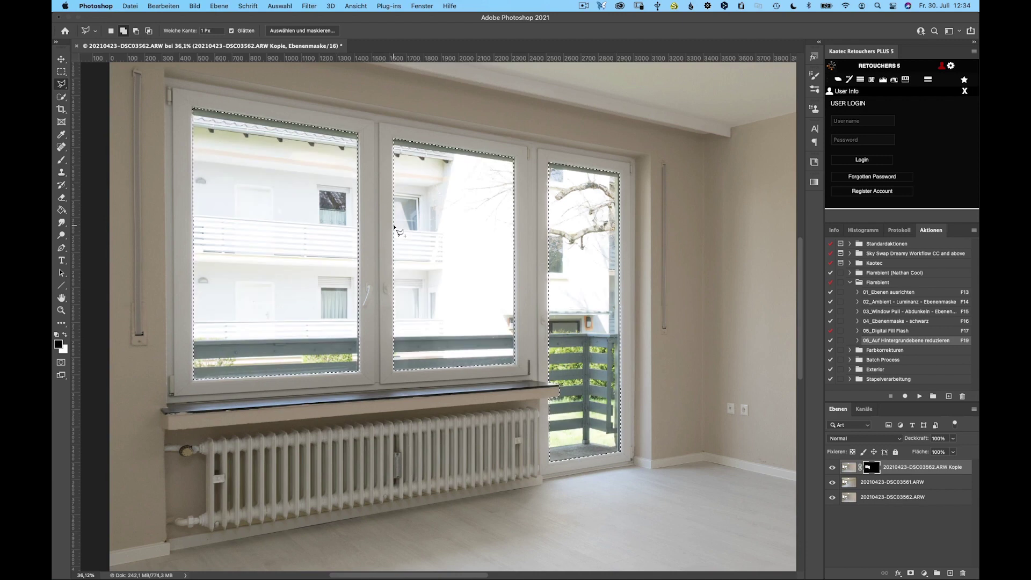
key(ctrl+d)
scroll(423, 277, left, 3)
scroll(423, 277, down, 2)
scroll(376, 409, down, 2)
scroll(376, 409, down, 2)
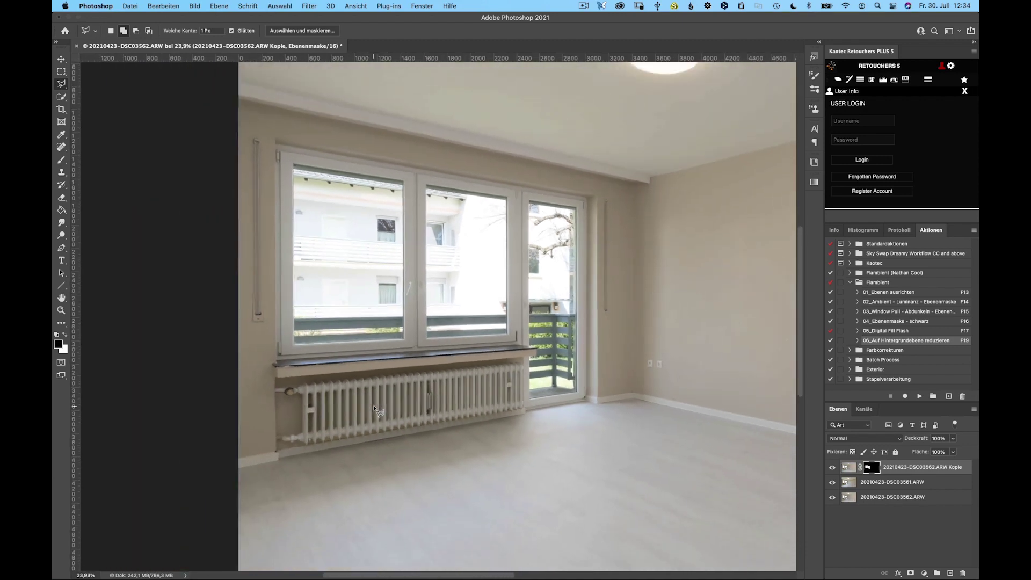
scroll(375, 409, down, 2)
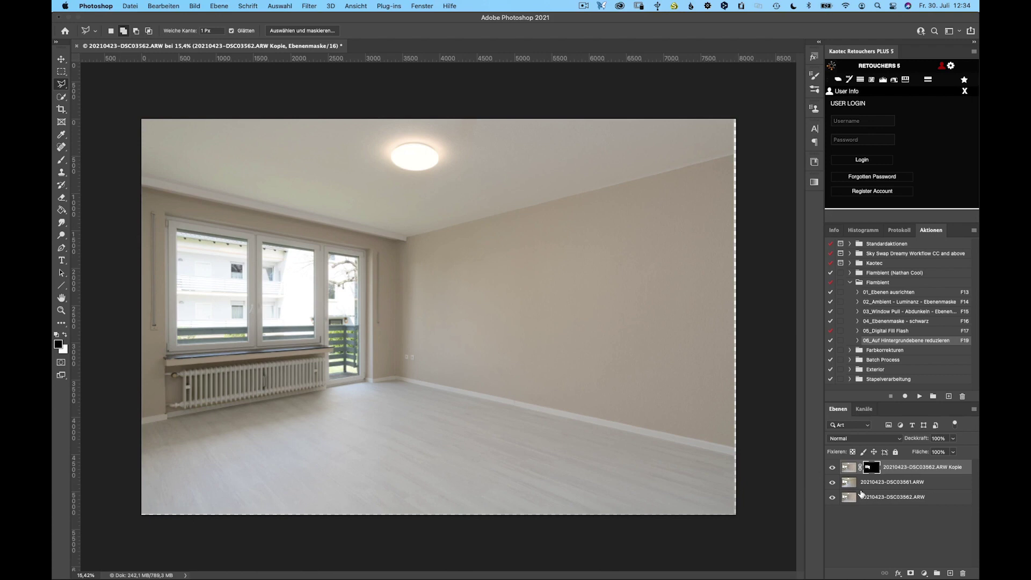
Set the masked DSC03562 Kopie layer to about 80% opacity, comparing by toggling its visibility
click(954, 440)
drag(953, 452, 940, 453)
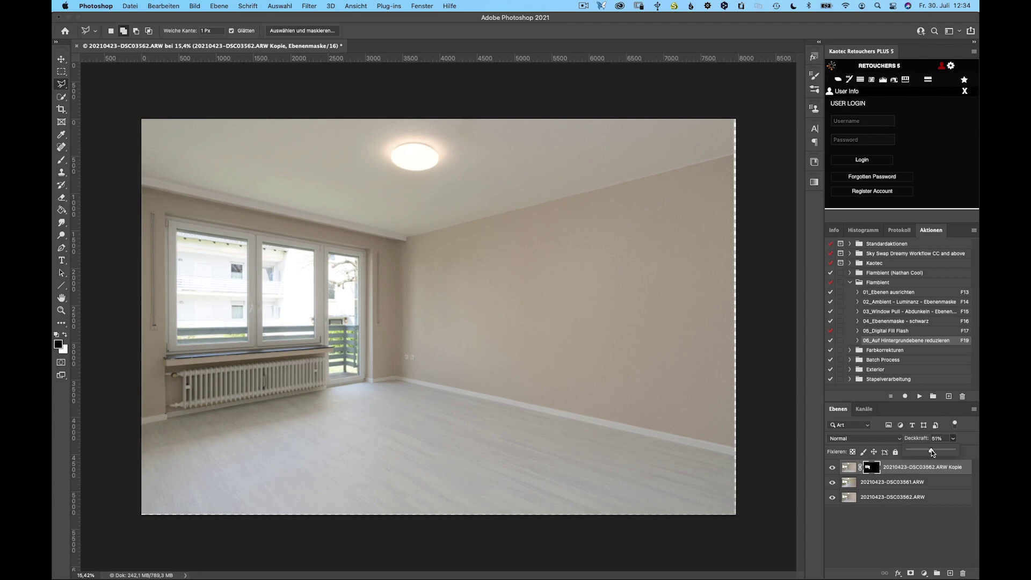
drag(944, 453, 947, 453)
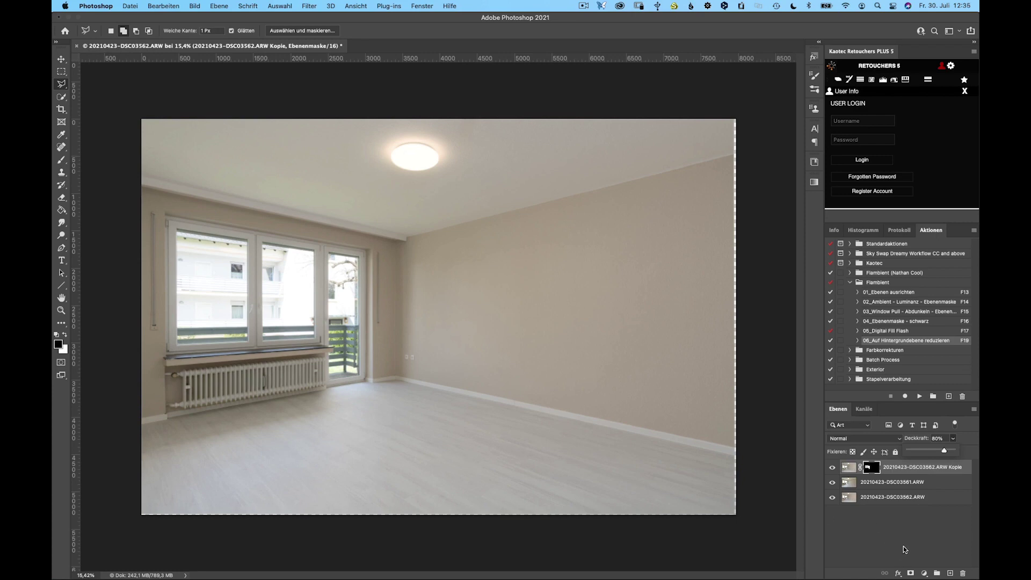
click(833, 467)
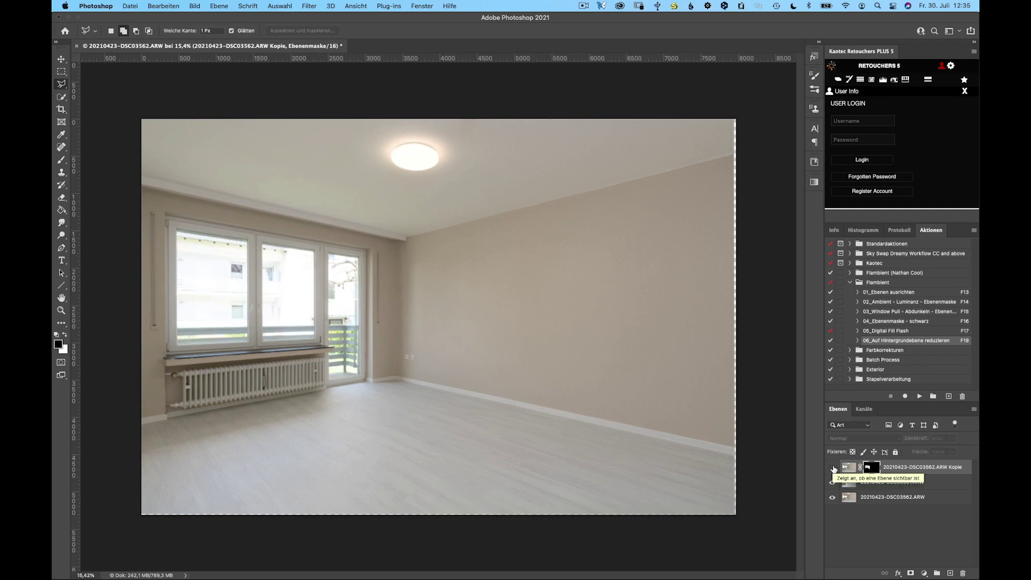
click(833, 468)
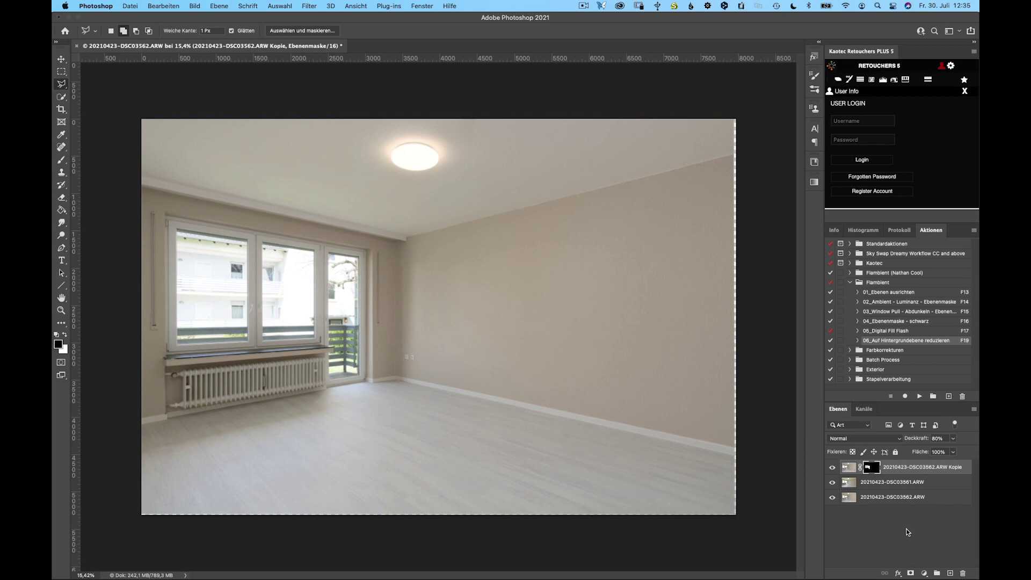
click(925, 574)
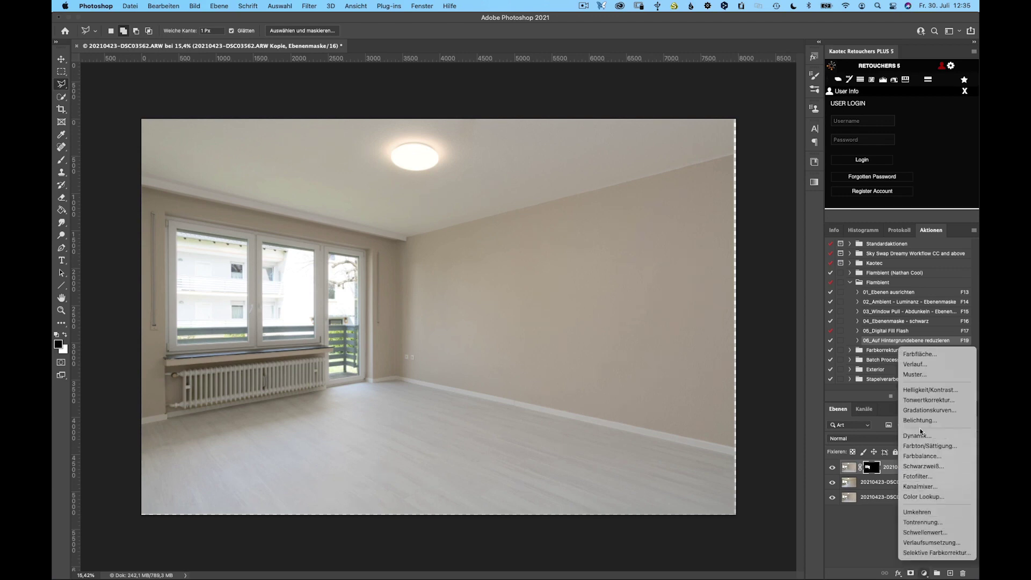
Add a Gradationskurven layer with an inverted black mask and its curve midpoint lifted to brighten
click(929, 410)
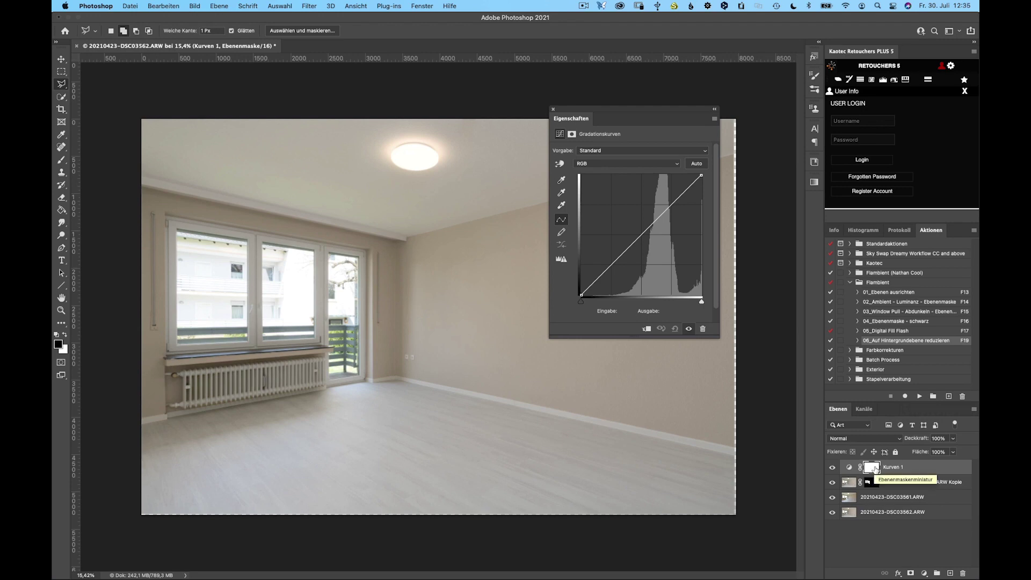
key(ctrl+i)
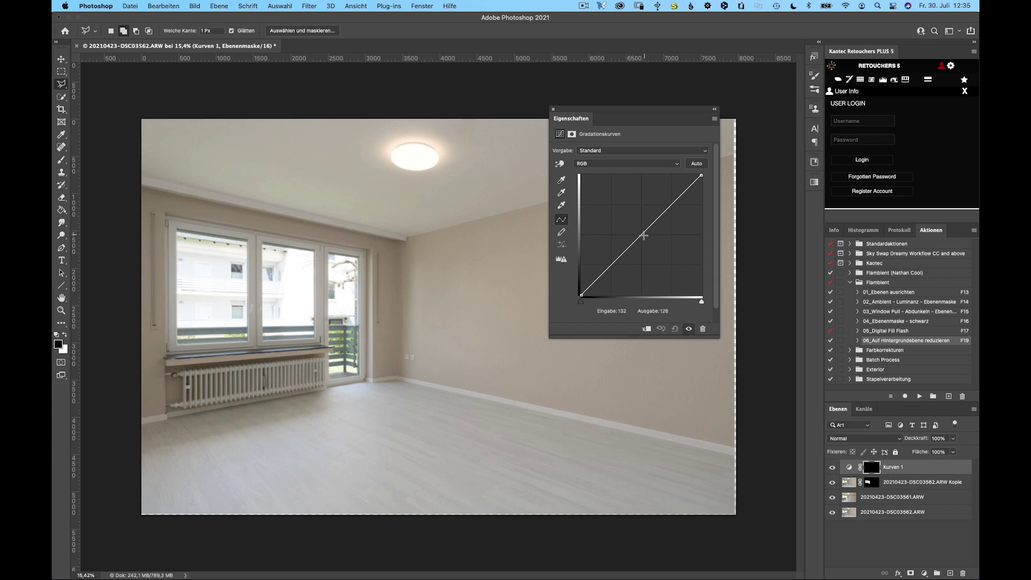
drag(642, 234, 626, 235)
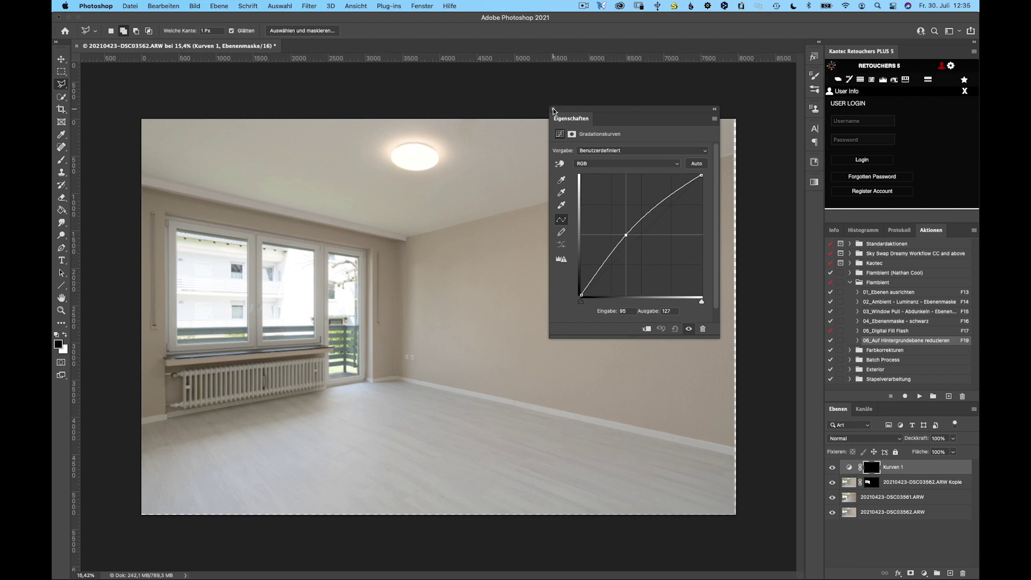
click(553, 110)
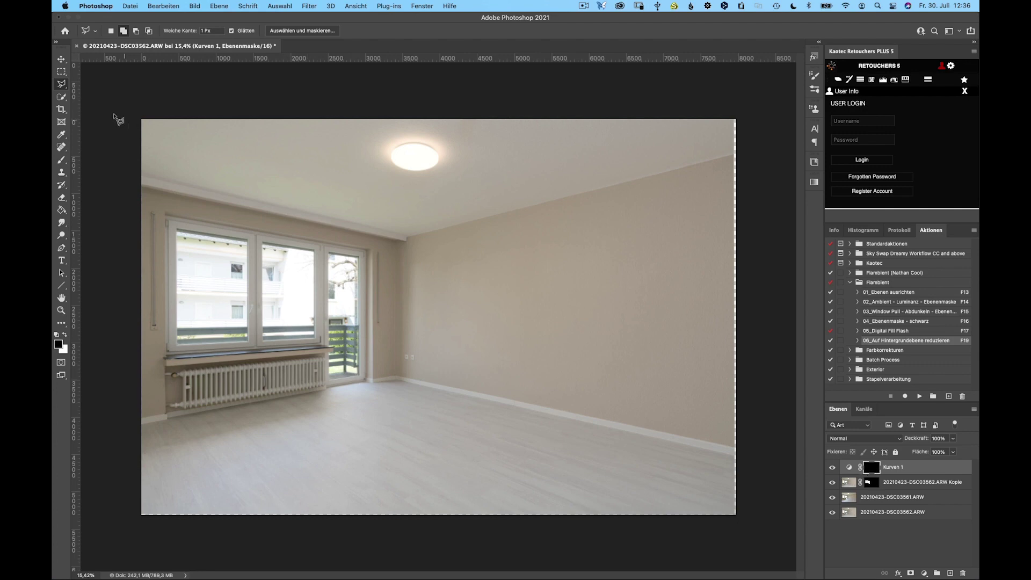
click(62, 160)
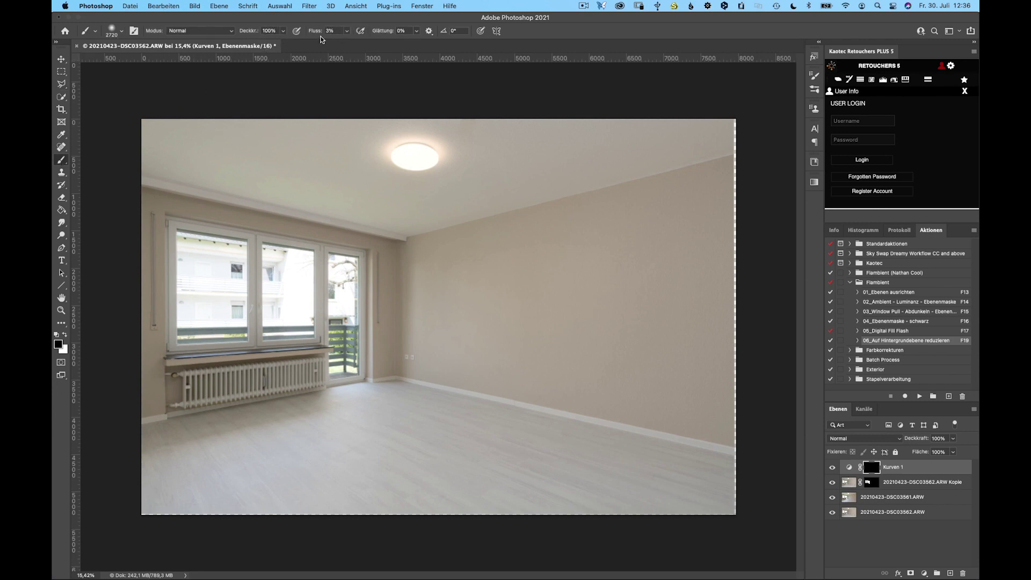
Paint white at 3% flow on the Kurven 1 mask over the wall, floor and radiator
click(121, 31)
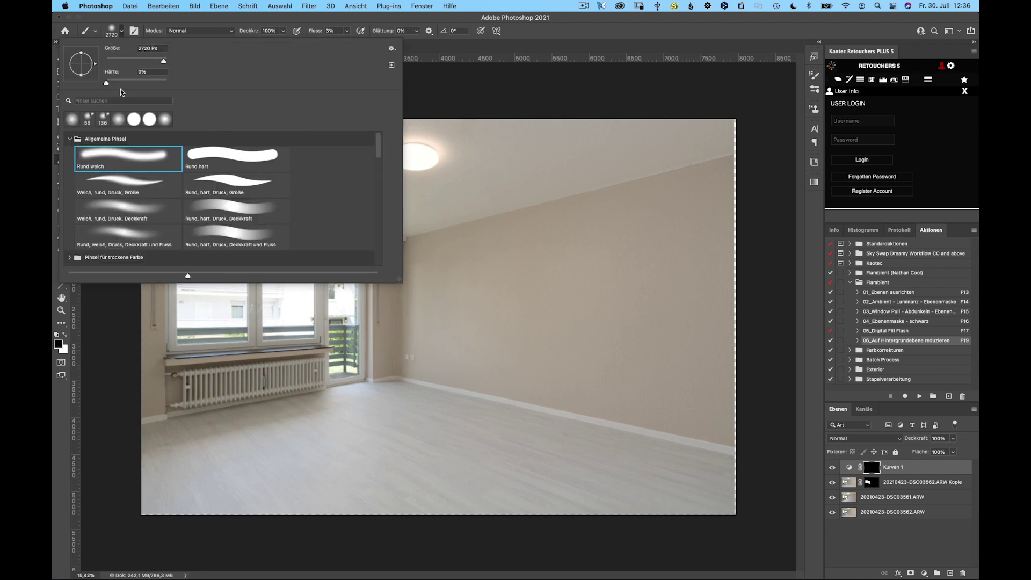
click(121, 32)
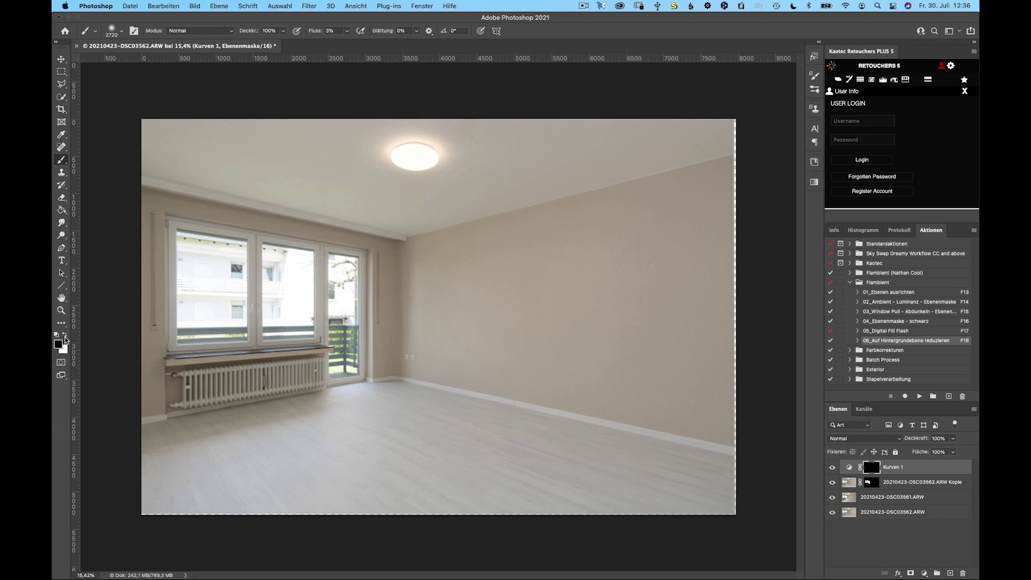
click(65, 335)
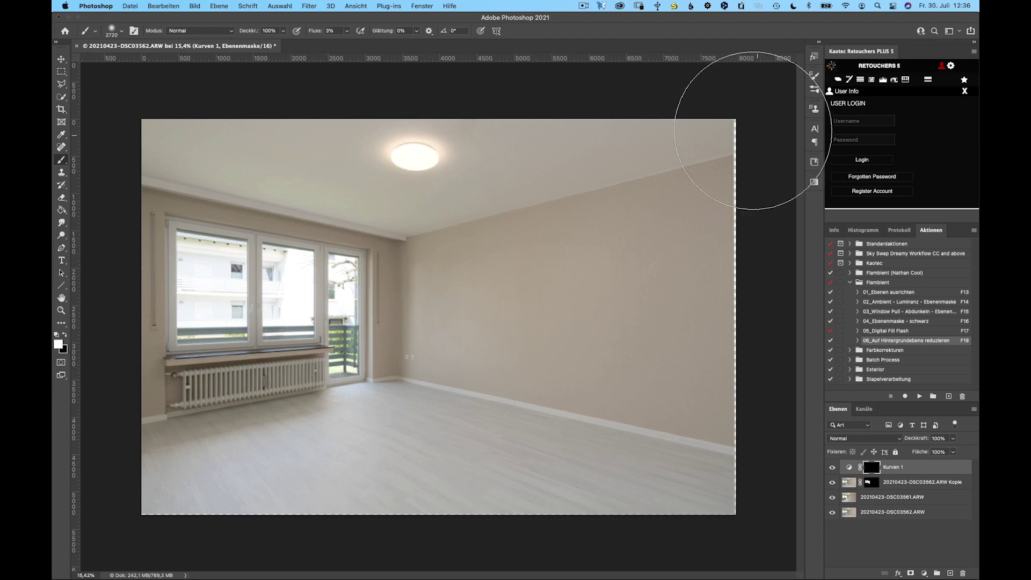
mouse_move(414, 236)
mouse_down()
mouse_move(413, 352)
mouse_move(668, 161)
mouse_move(656, 196)
mouse_move(714, 288)
mouse_move(547, 151)
mouse_up()
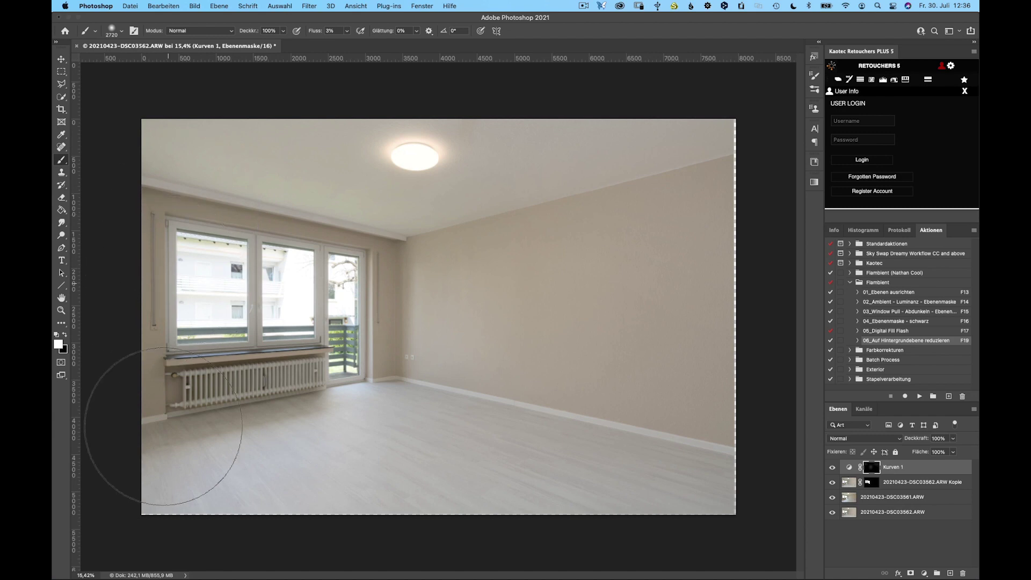
drag(161, 426, 251, 401)
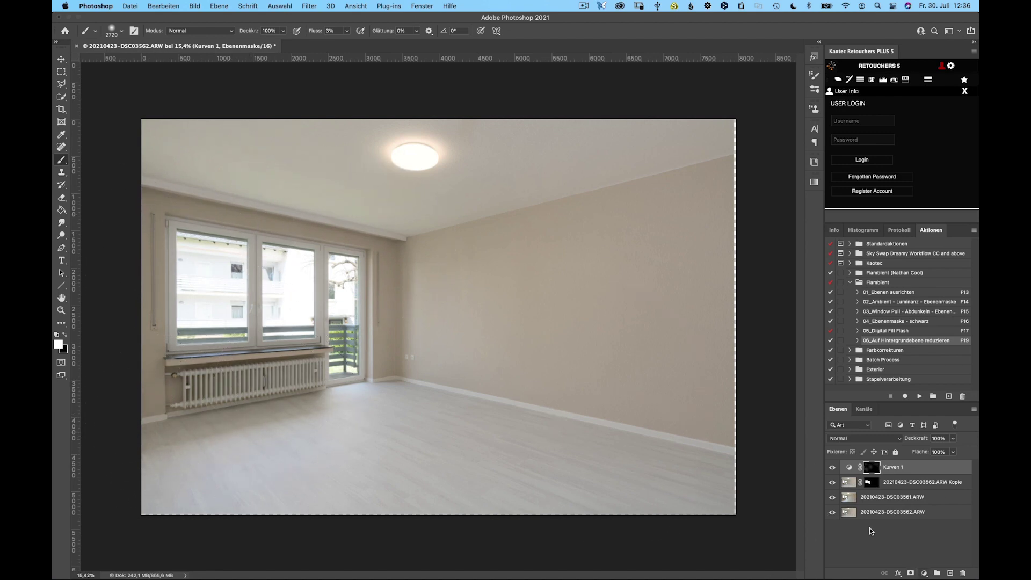
Toggle Kurven 1 visibility to compare before and after, then deselect the layer
click(833, 468)
click(833, 468)
click(833, 468)
click(902, 544)
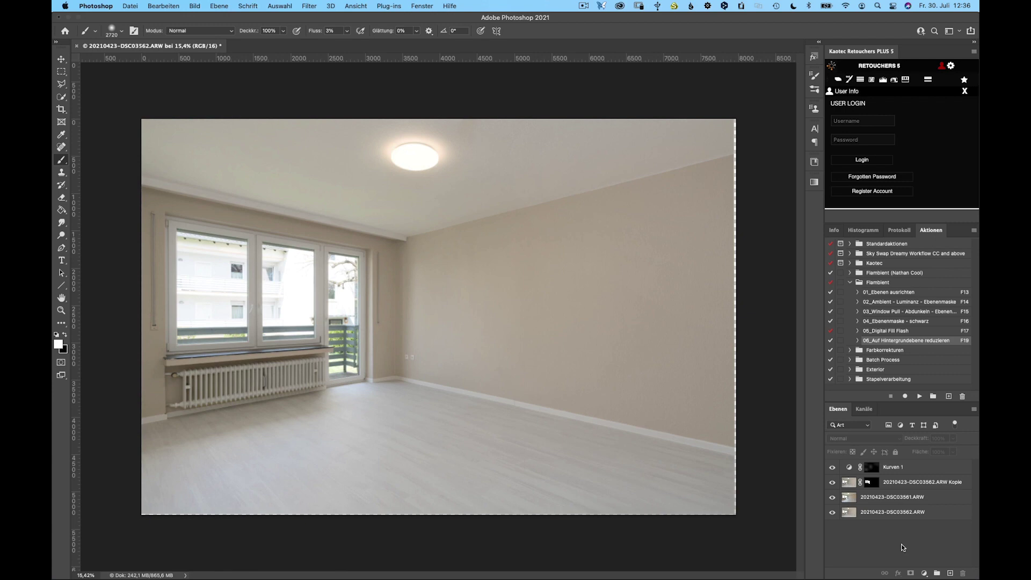
Flatten all four layers with Auf eine Ebene reduzieren and save 20210423-DSC03561-ex-3.tif
click(907, 514)
shift+click(916, 468)
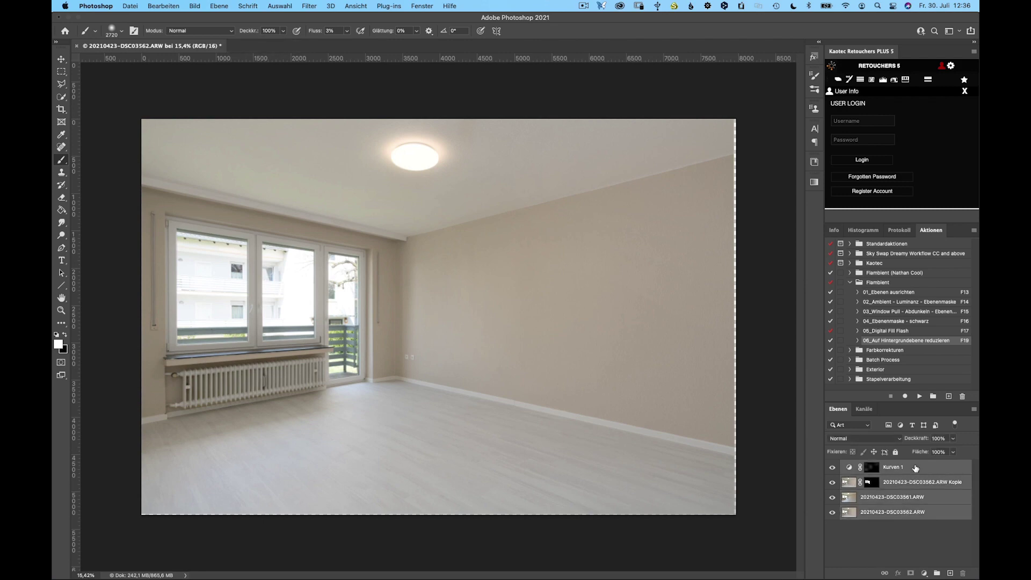
right_click(904, 469)
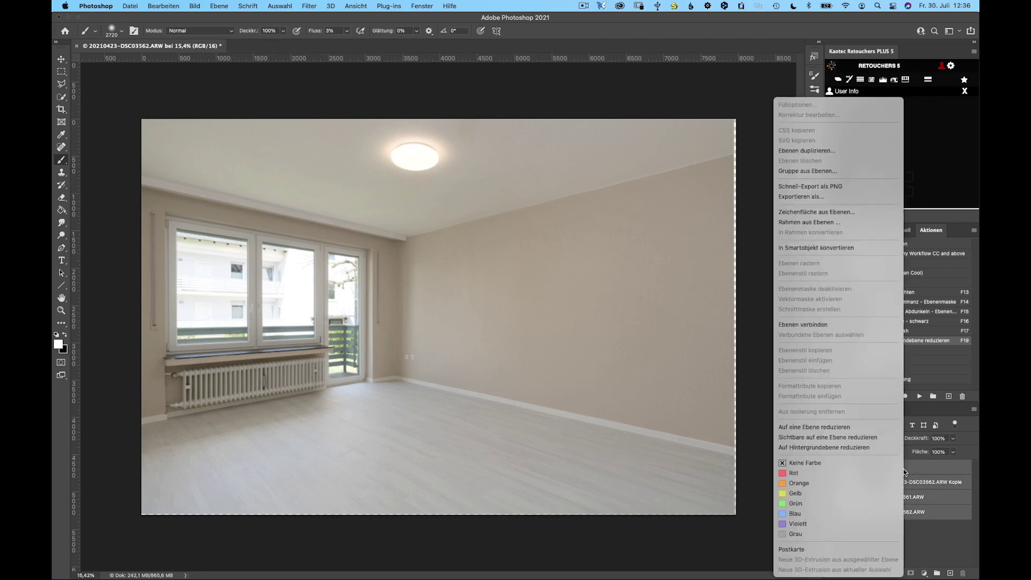
click(847, 427)
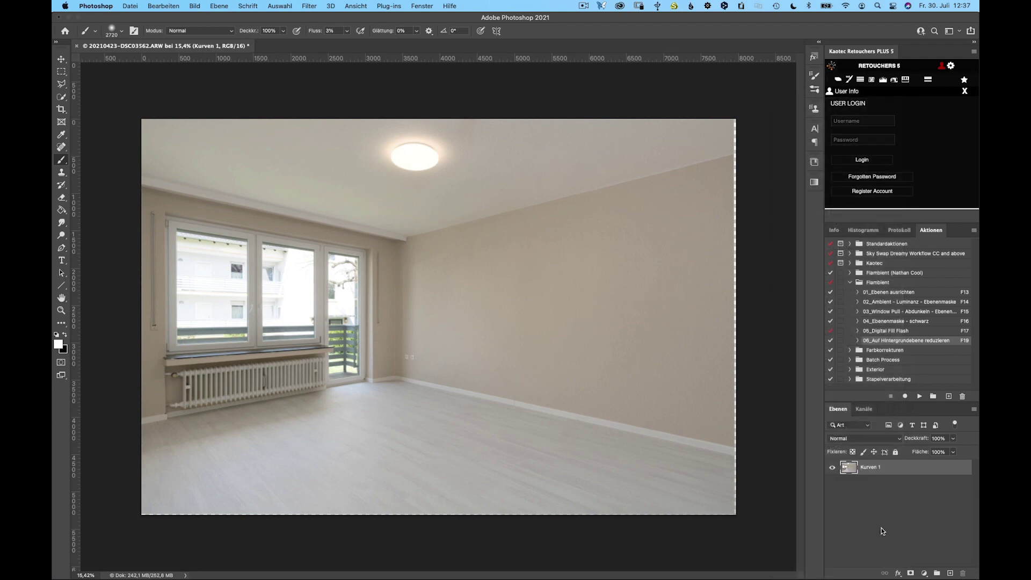
key(ctrl+s)
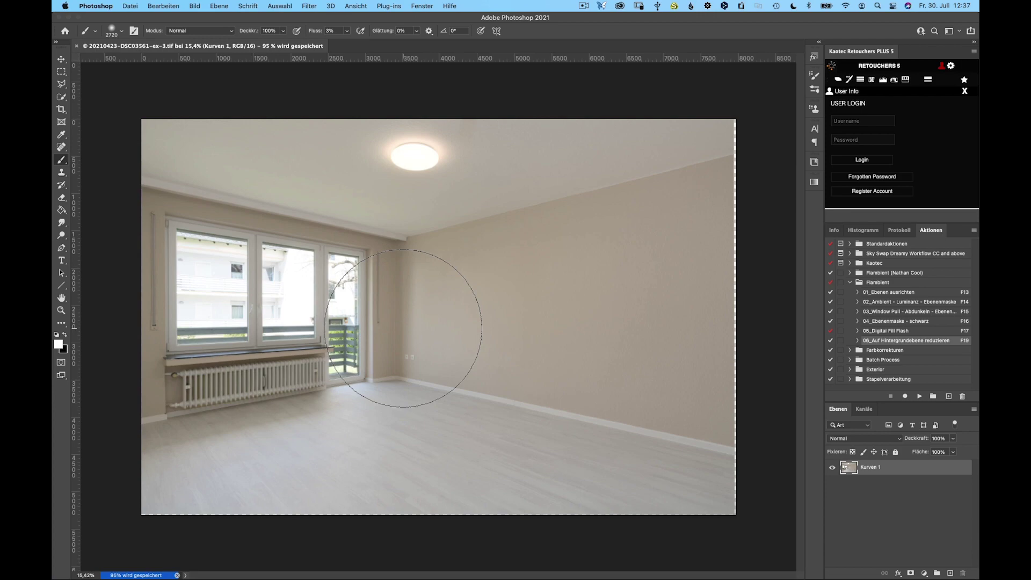
key(ctrl+Up)
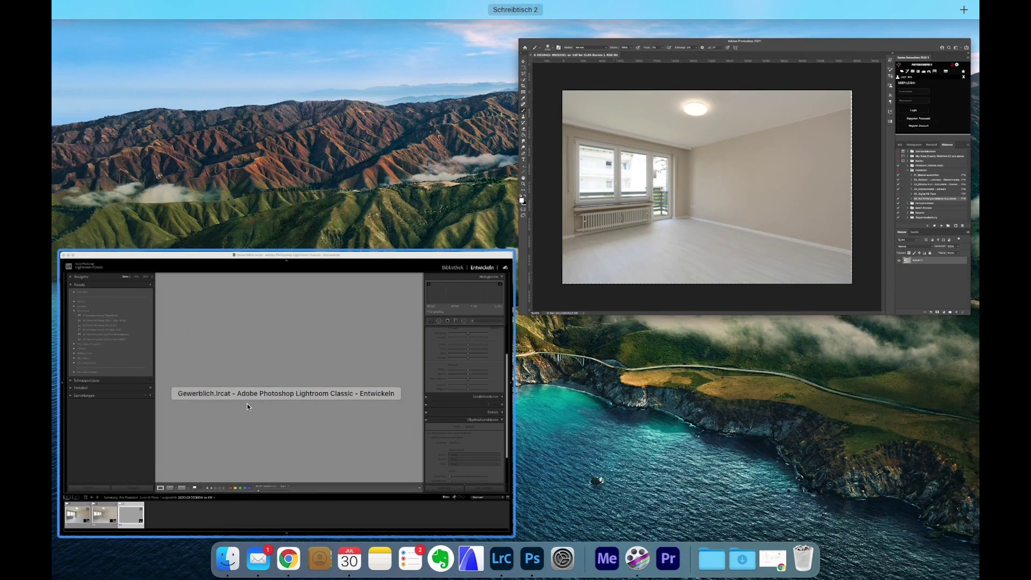
Apply the 04 Nachentwicklung (Flambient dunkel) preset to the composite and set Temperatur to −2
click(247, 404)
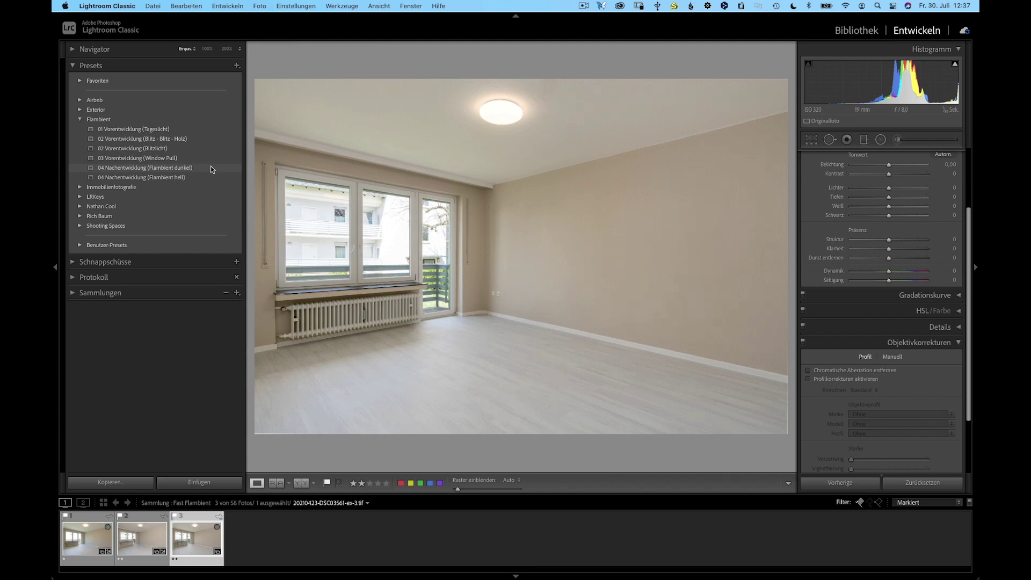
click(212, 170)
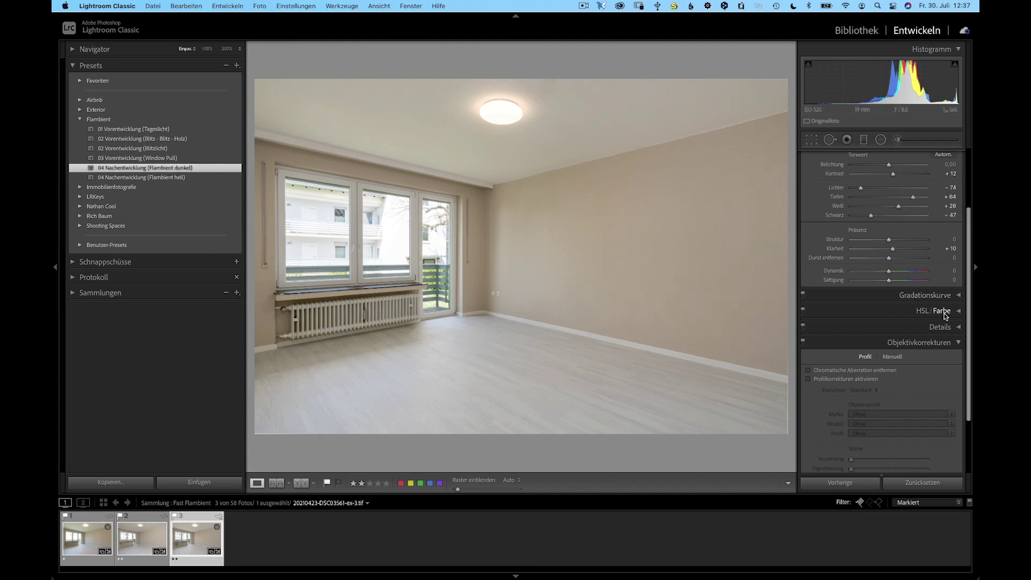
scroll(947, 317, up, 2)
scroll(947, 316, up, 3)
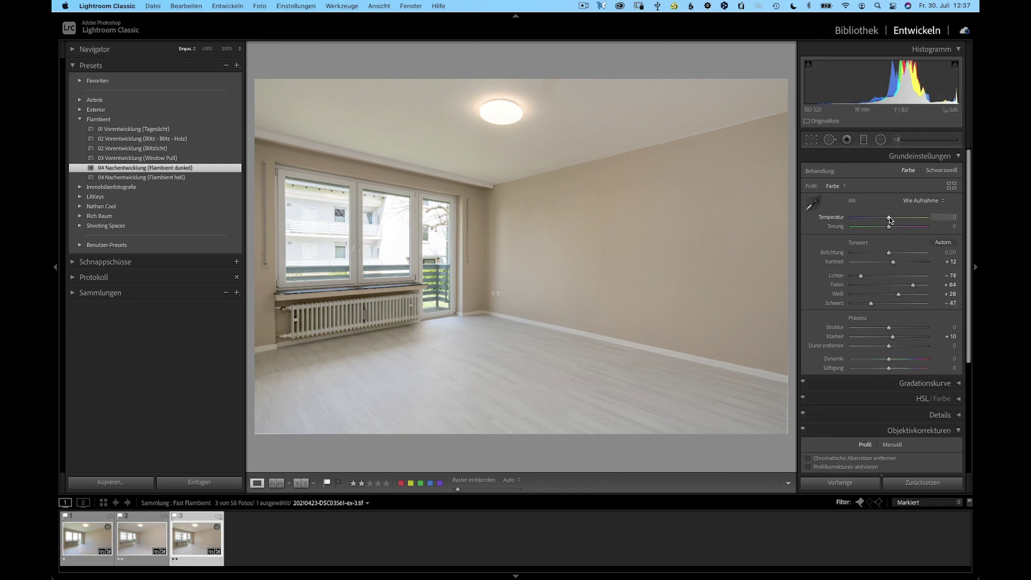
drag(889, 217, 888, 218)
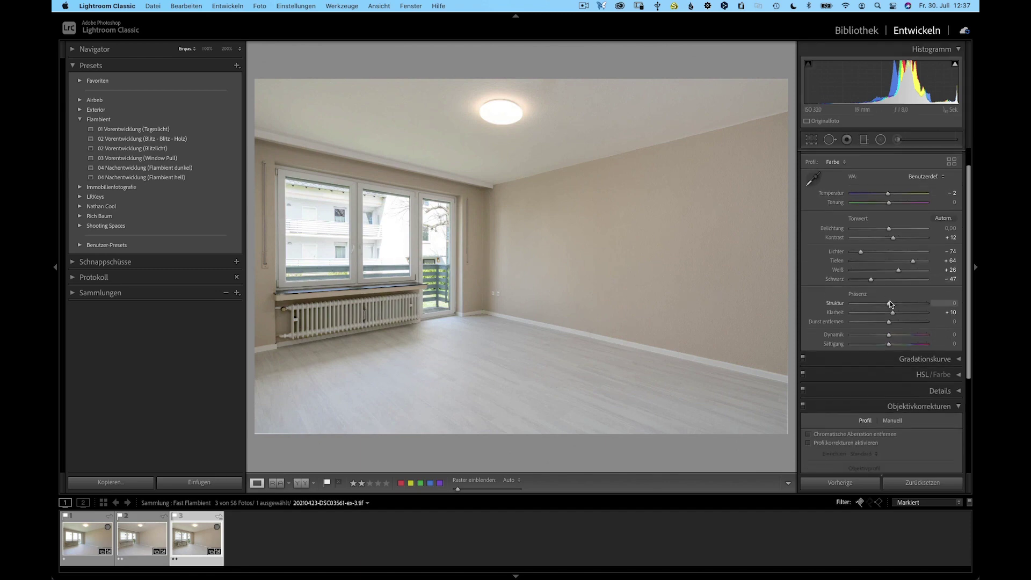
scroll(890, 304, down, 4)
scroll(890, 304, down, 1)
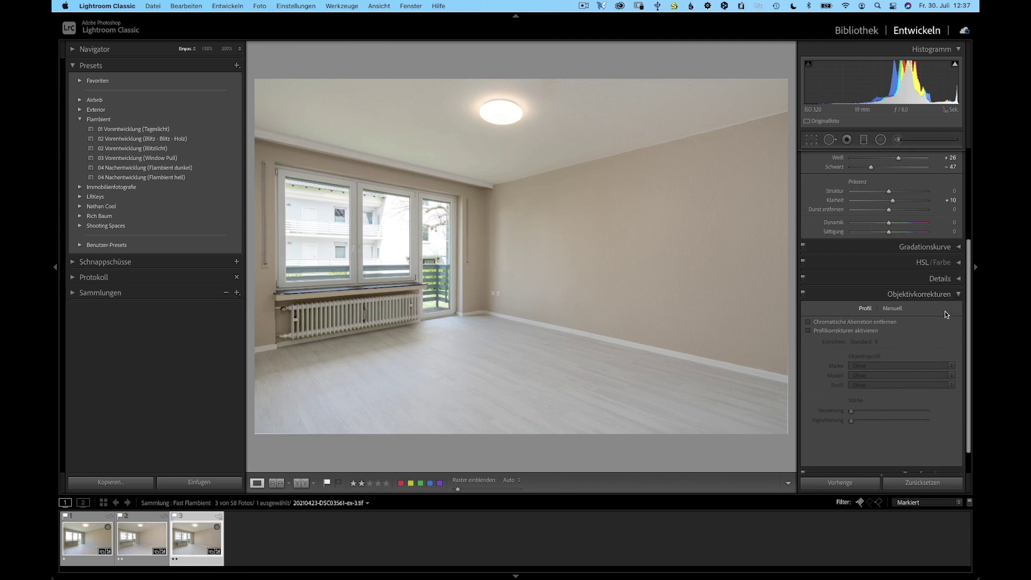
scroll(946, 311, down, 1)
click(935, 444)
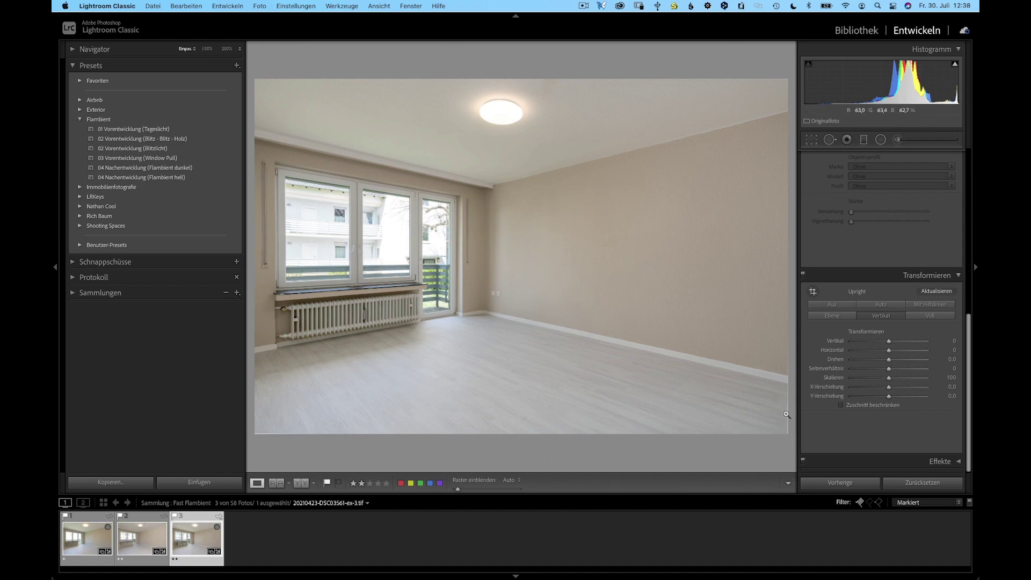
Pull the left and right crop edges slightly inward and confirm the crop with Fertig
click(812, 140)
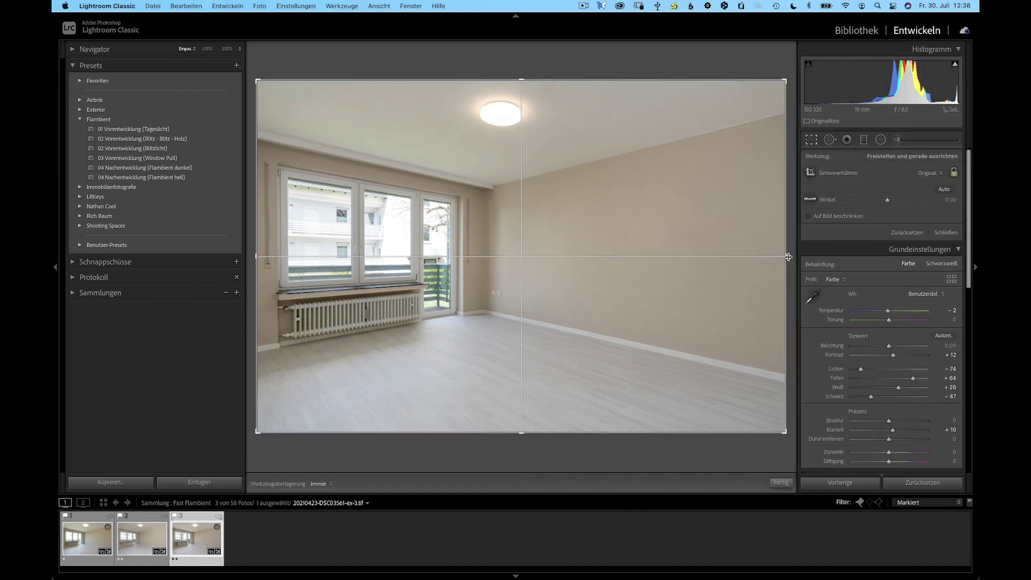
drag(786, 257, 784, 258)
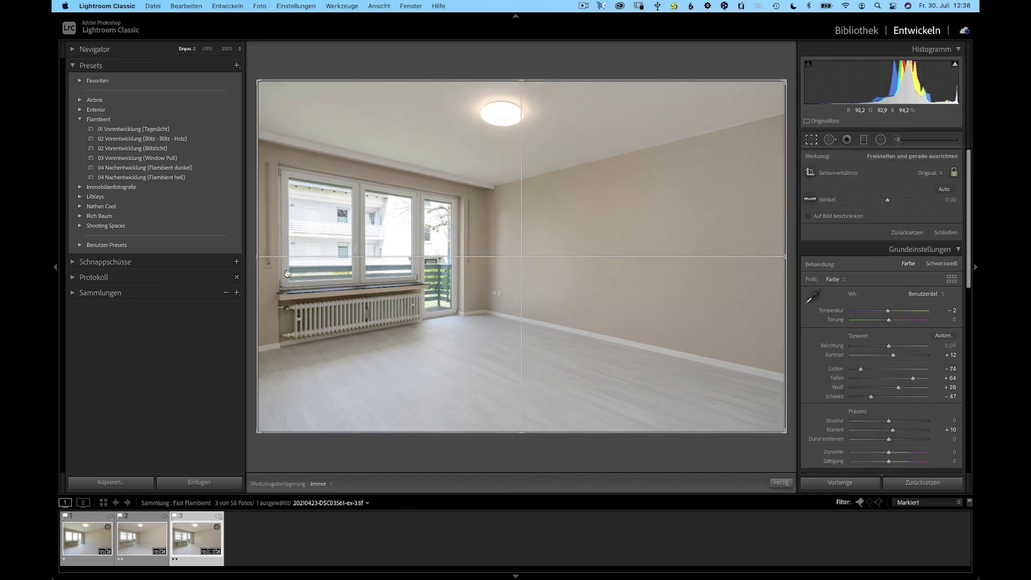
drag(257, 257, 259, 256)
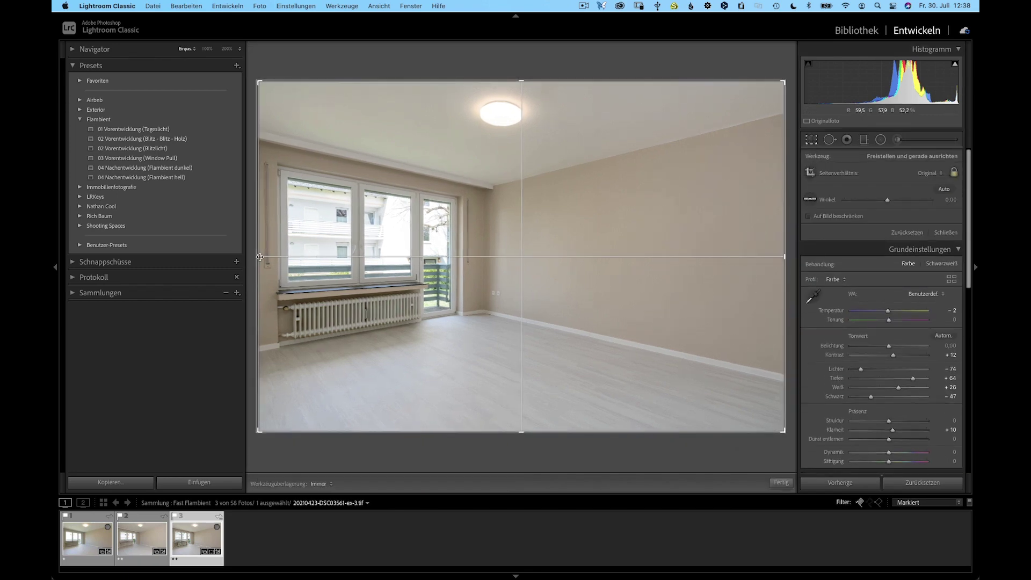
click(782, 483)
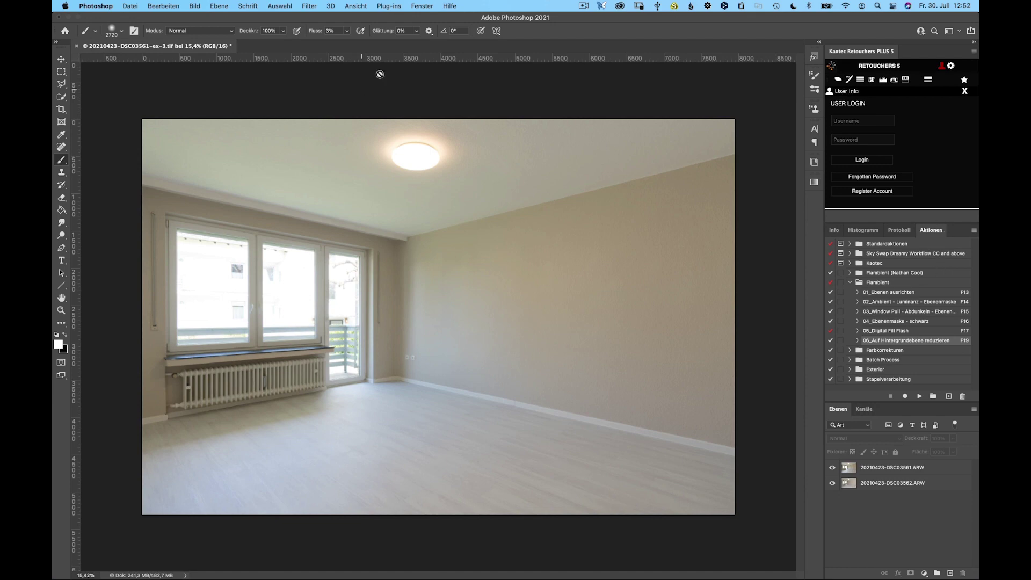
Create the 'Fast Flambient komplett' action in the Flambient set and record selecting all layers
click(421, 6)
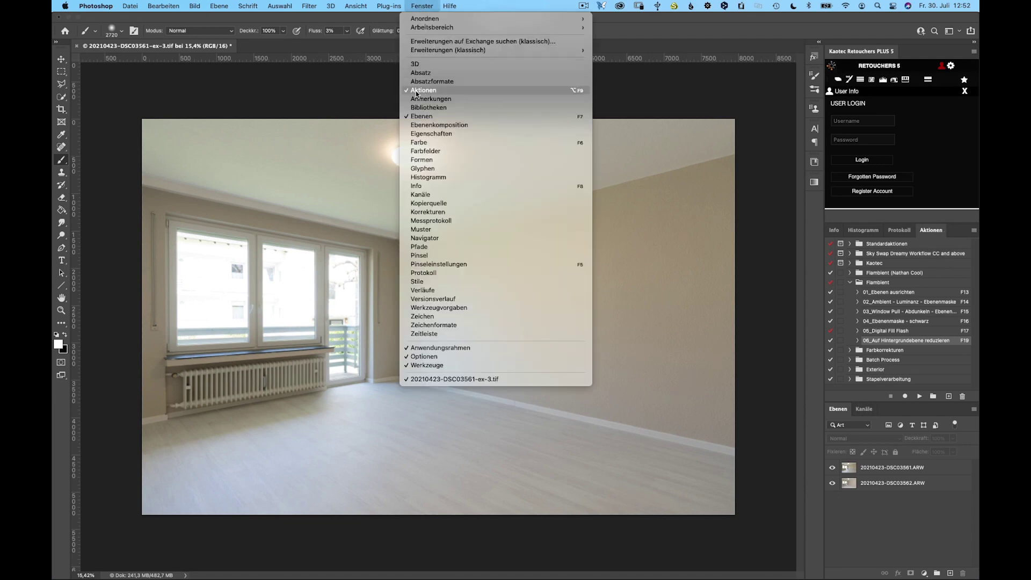
click(427, 6)
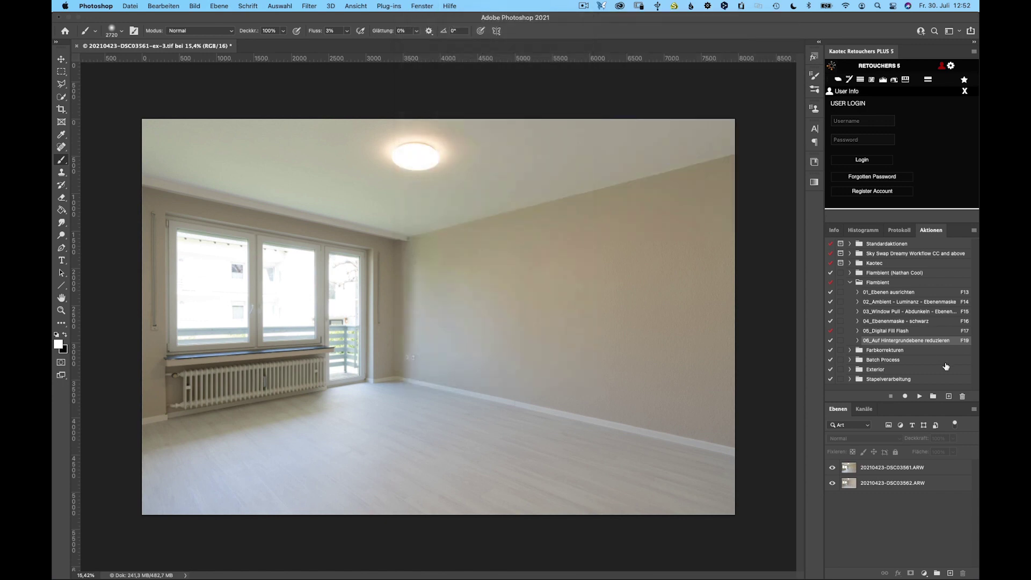
click(950, 398)
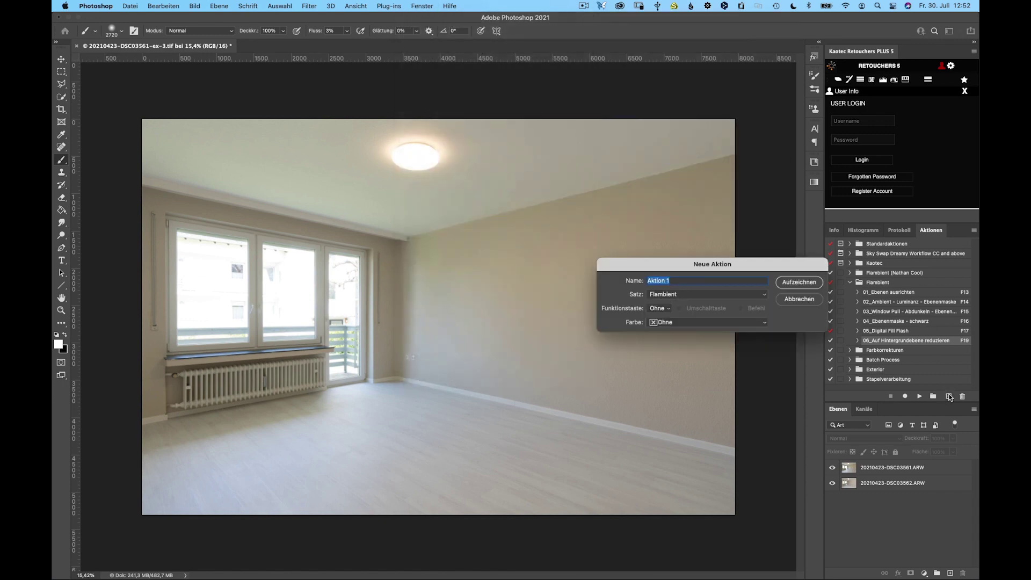
text(F)
text(ast Flambient komplett)
click(799, 283)
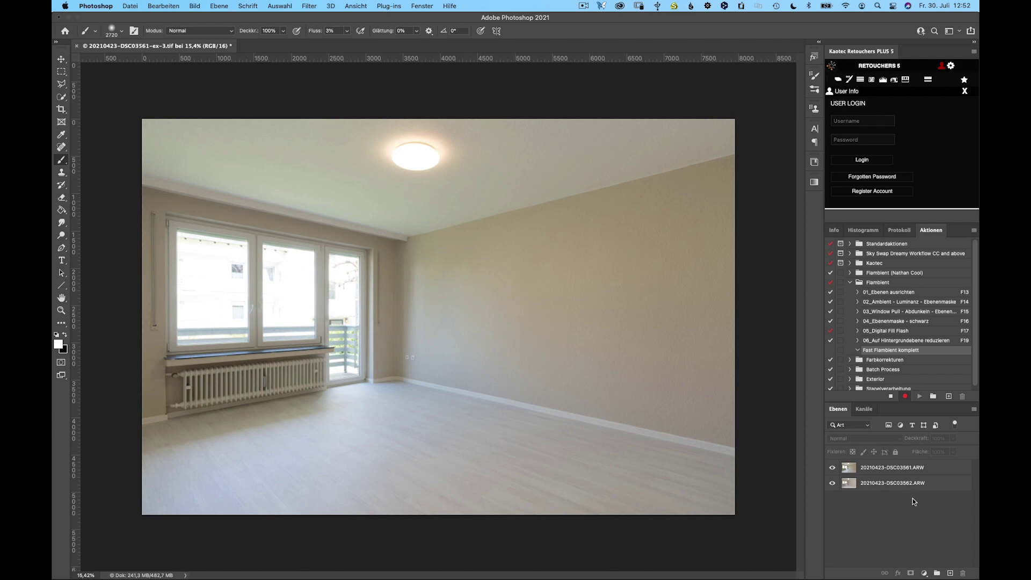
key(ctrl+alt+a)
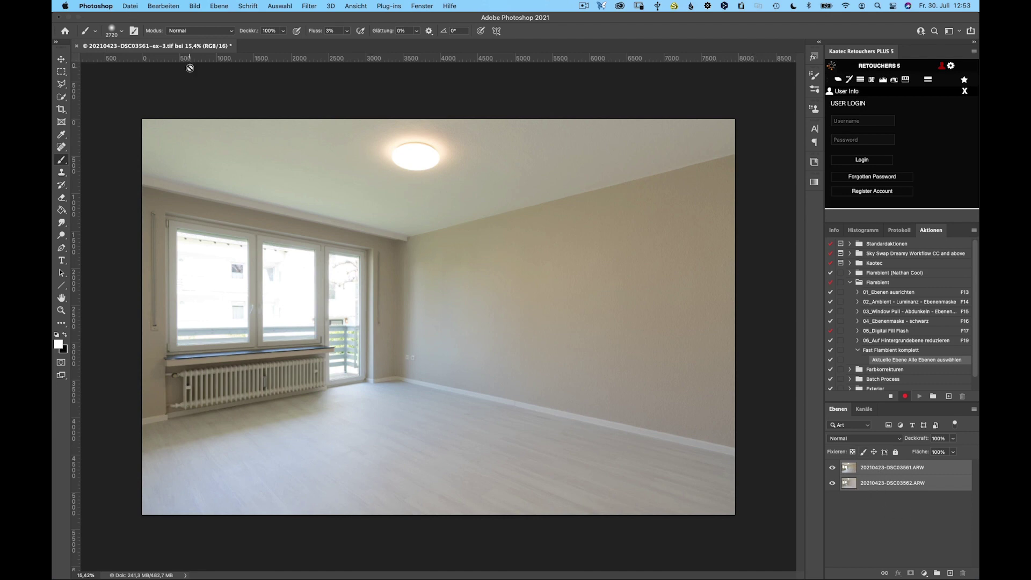
Auto-align both exposure layers with Auto projection, then step the layer selection with Alt+bracket keys
click(164, 5)
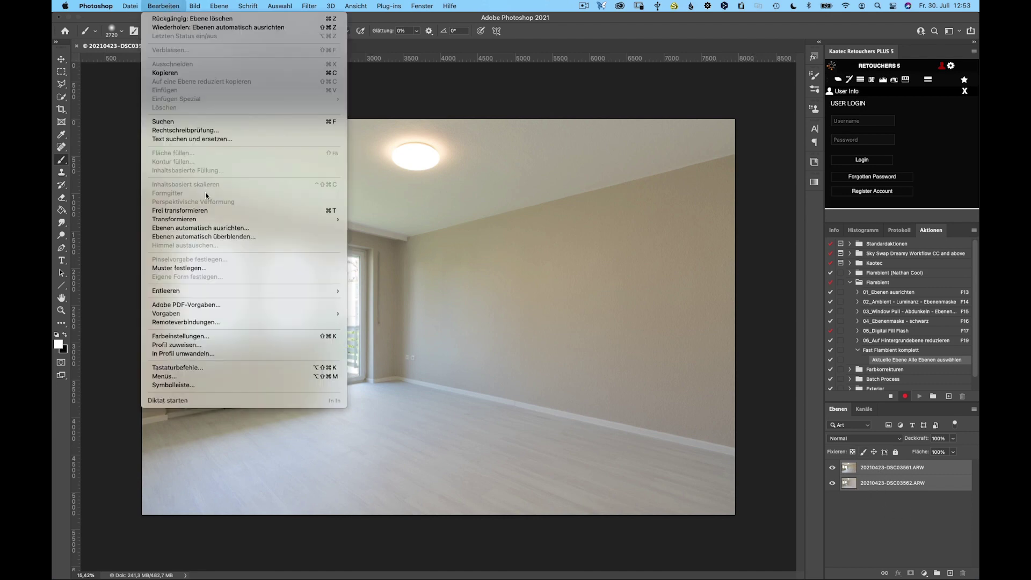
click(210, 228)
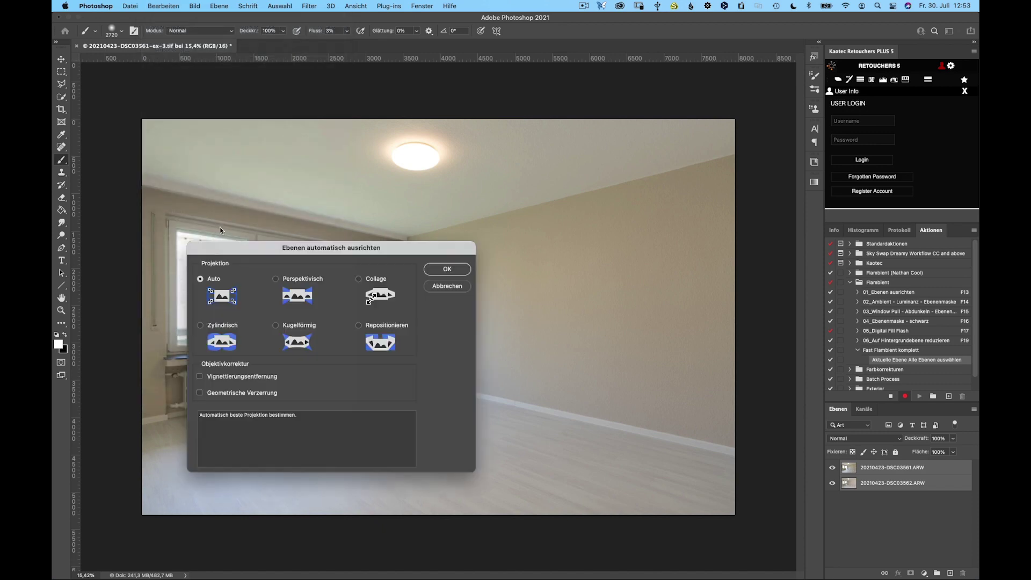
click(452, 269)
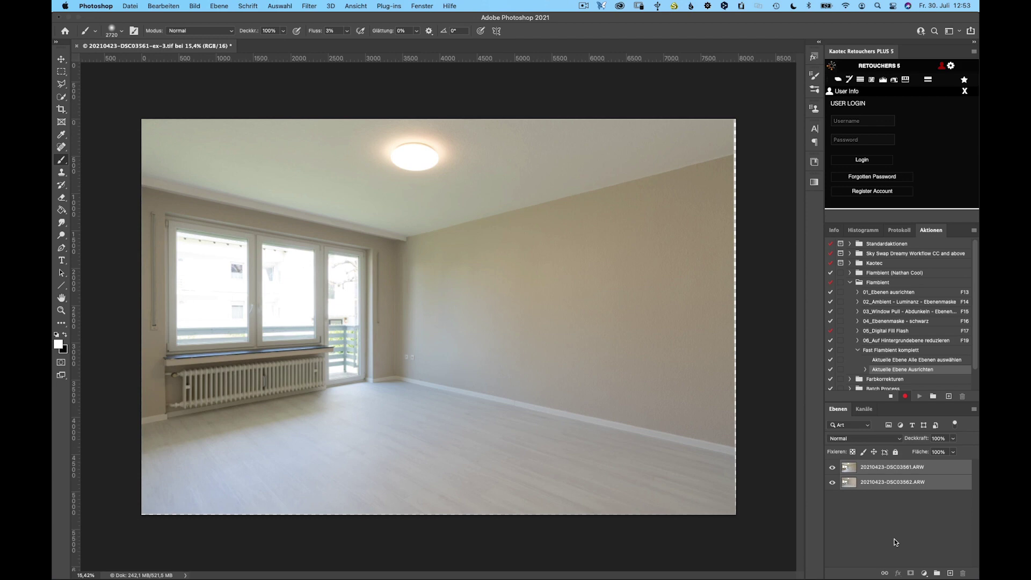
key(alt+bracketleft)
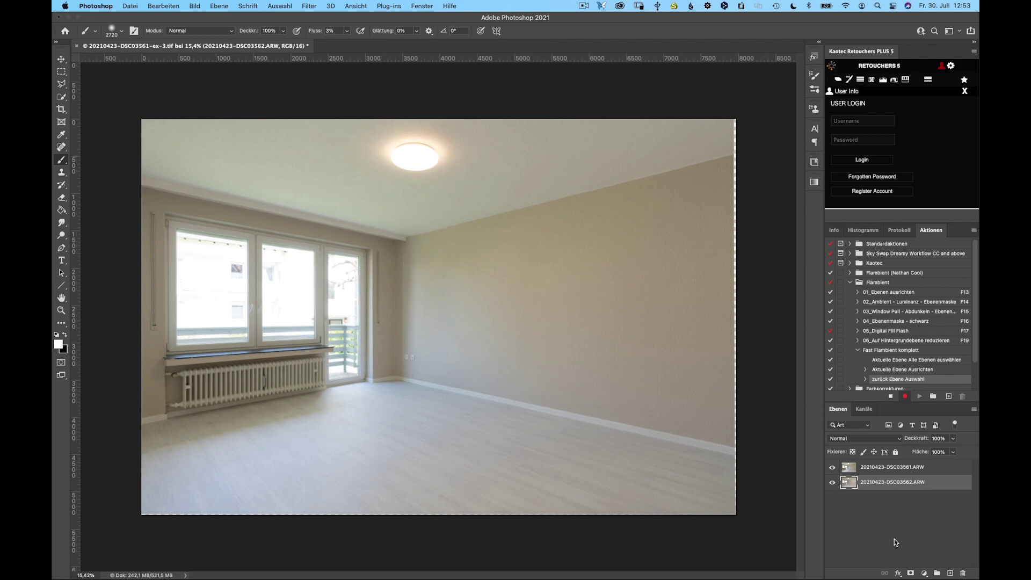
key(alt+bracketleft)
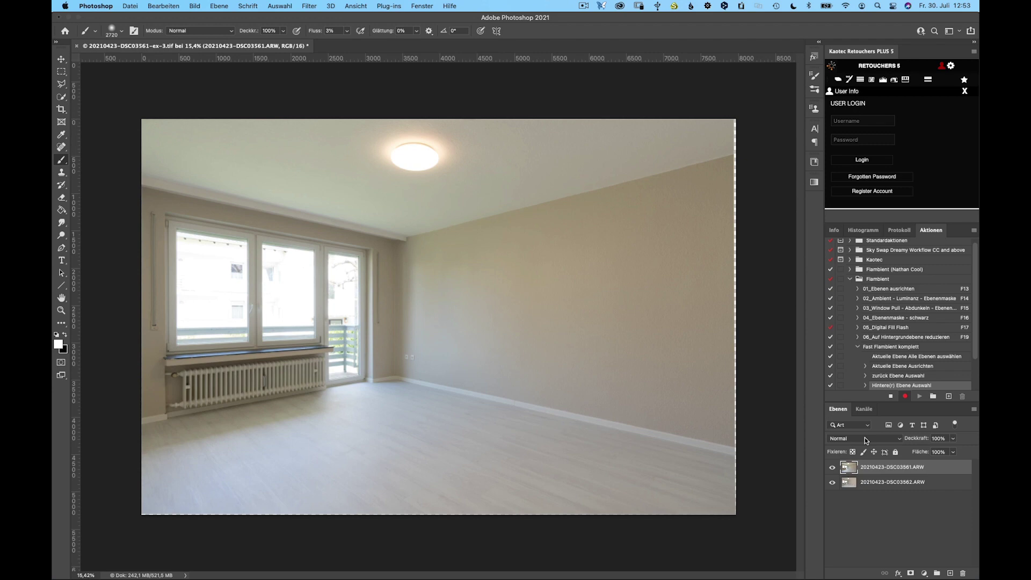
Set the DSC03561 layer to Luminanz at 70% opacity, then select the DSC03562 layer
click(865, 439)
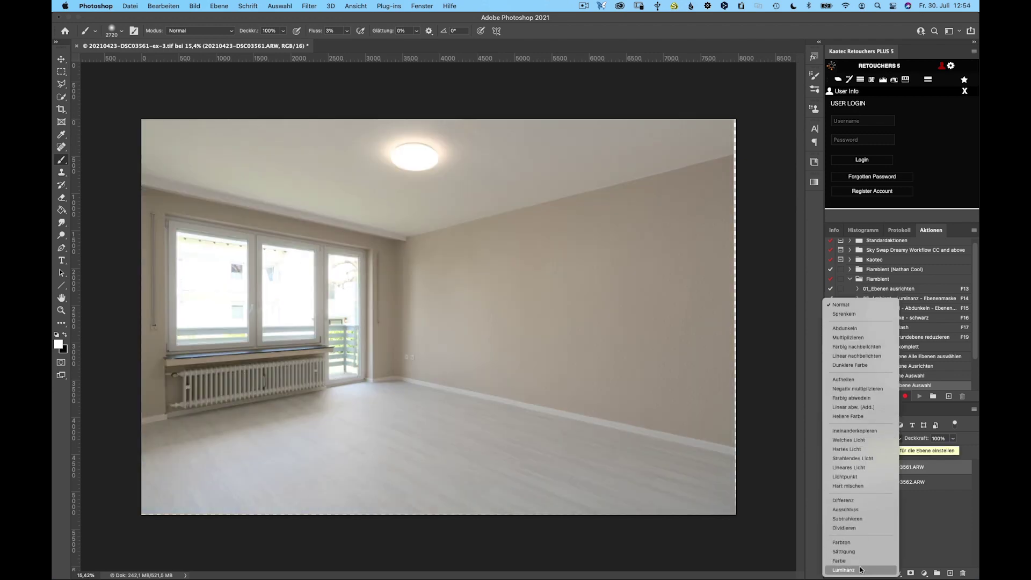
click(860, 570)
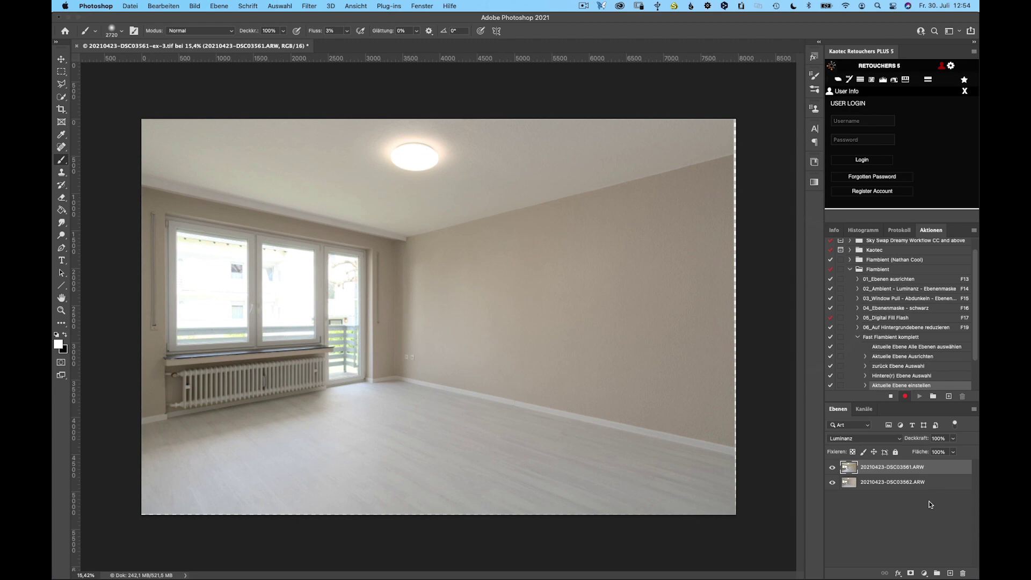
click(953, 452)
drag(953, 453, 940, 451)
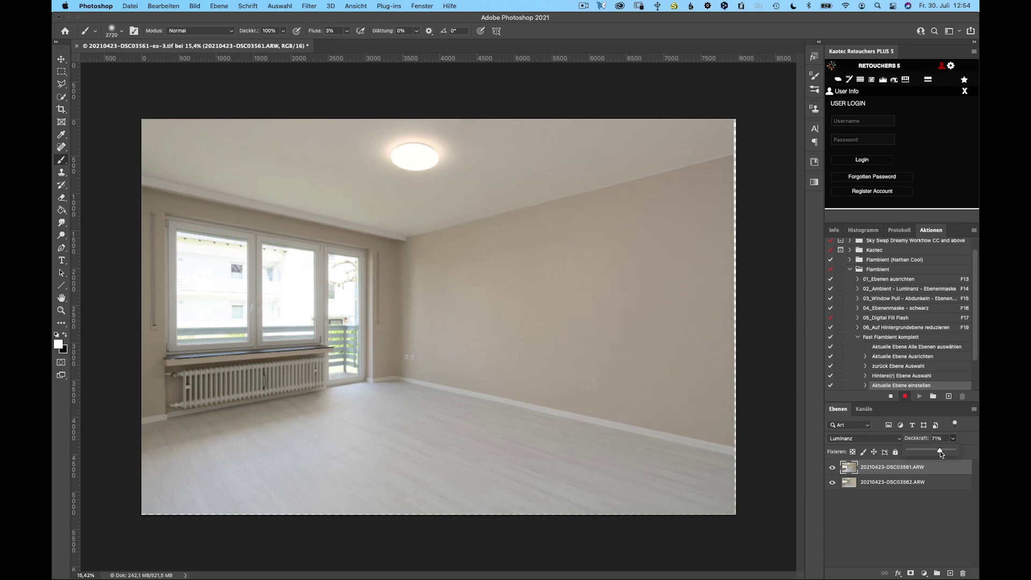
click(971, 437)
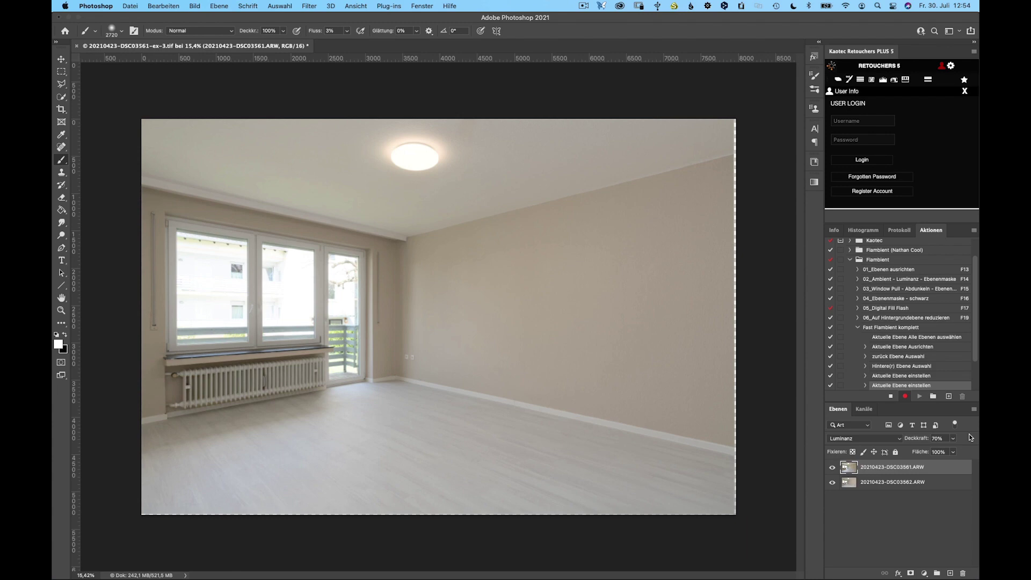
key(alt+bracketright)
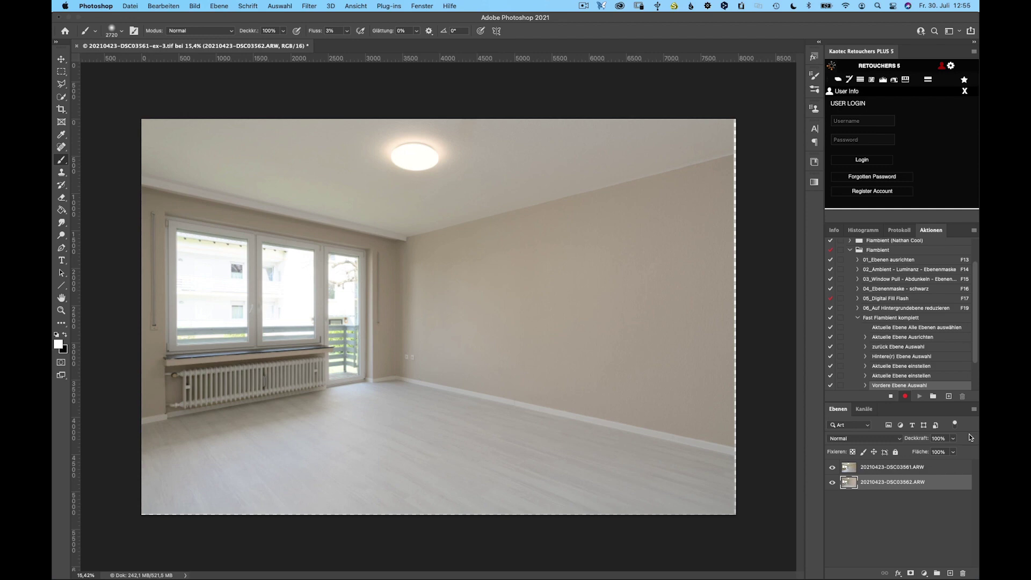
Duplicate DSC03562, drag the Kopie to the top of the stack and add a black mask
key(super+j)
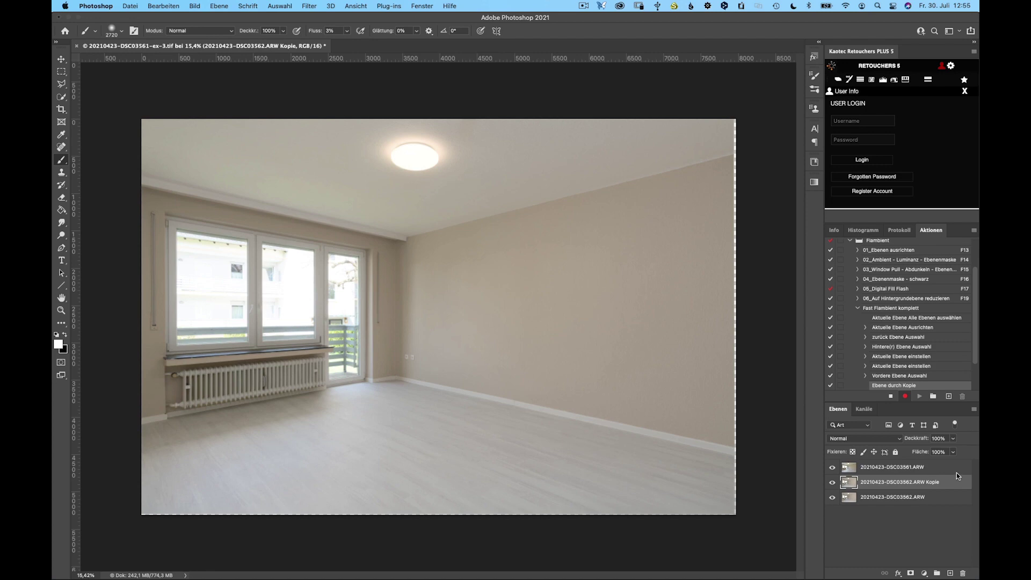
drag(894, 487, 892, 468)
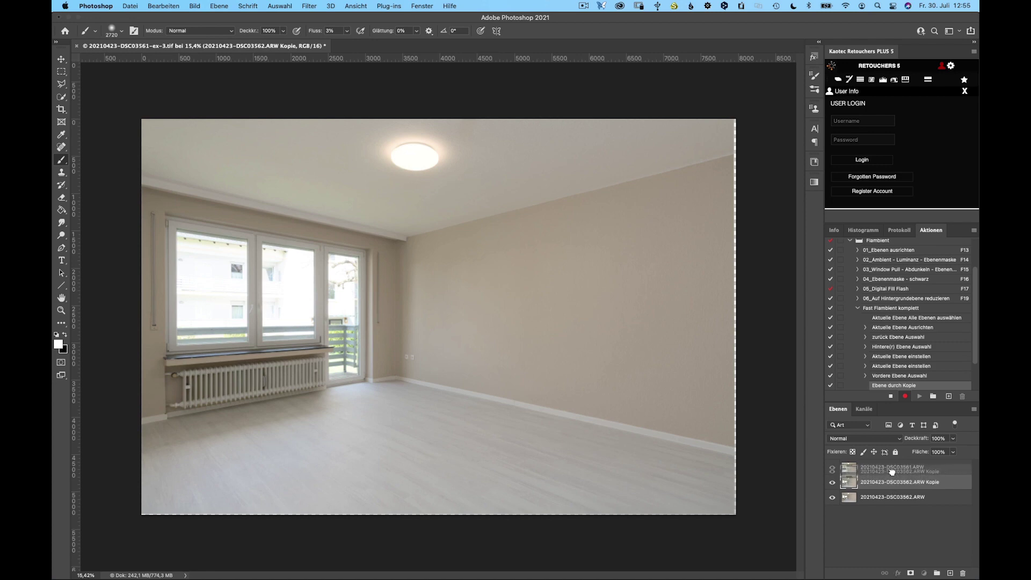
drag(891, 468, 893, 469)
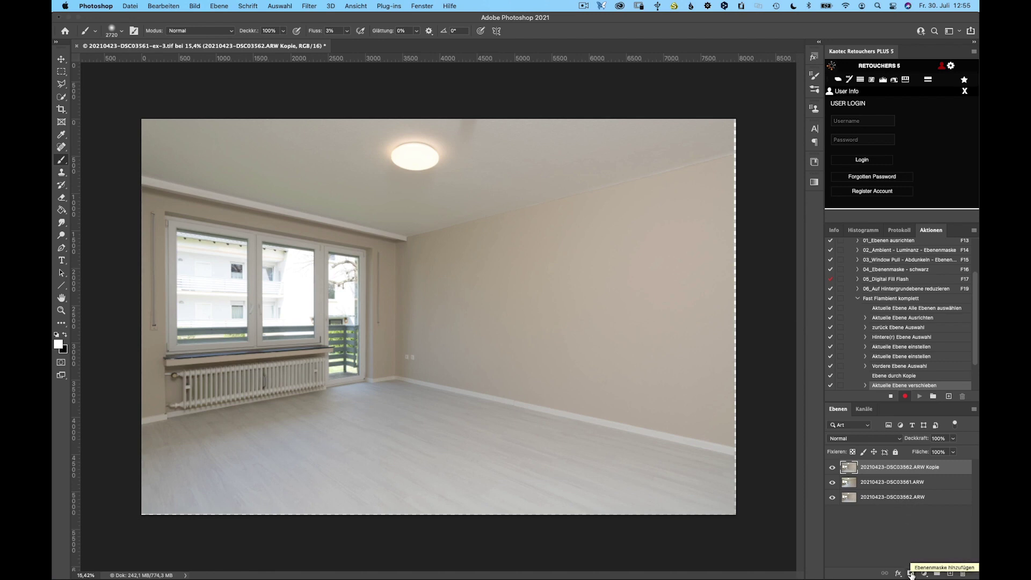
alt+click(912, 574)
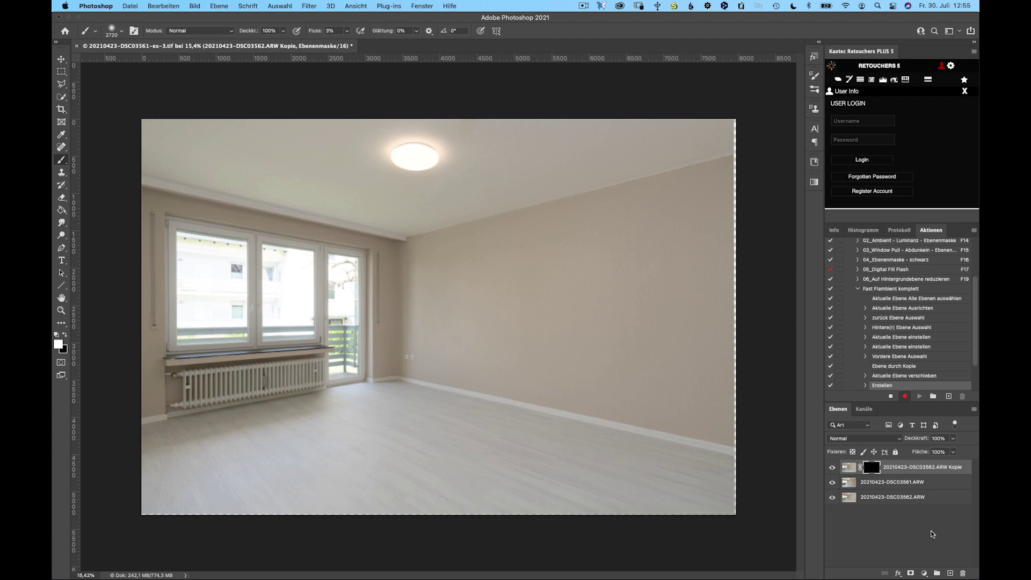
Record a Gradationskurven layer with inverted mask and lifted midpoint, then stop recording and collapse the action
click(925, 574)
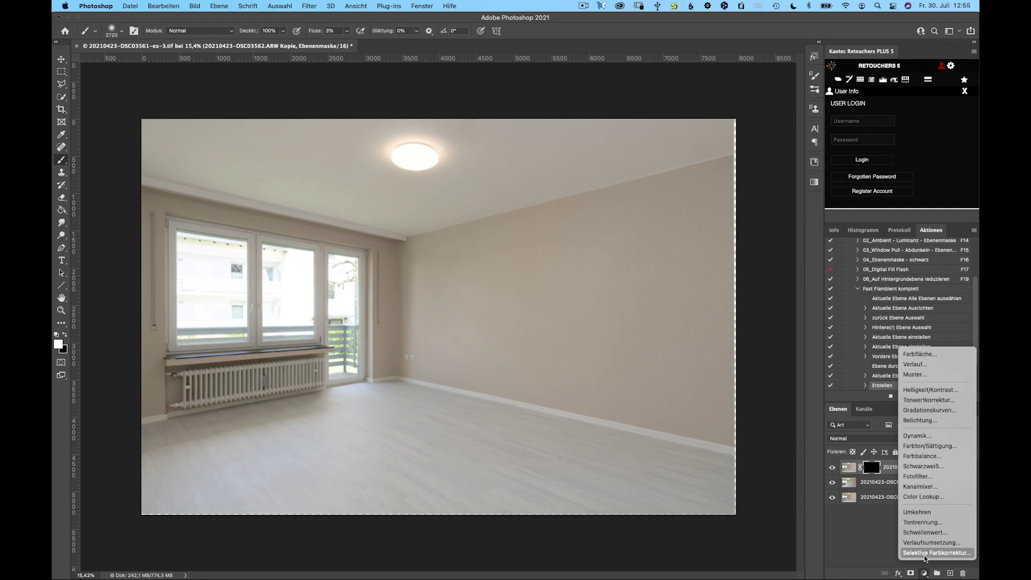
click(915, 411)
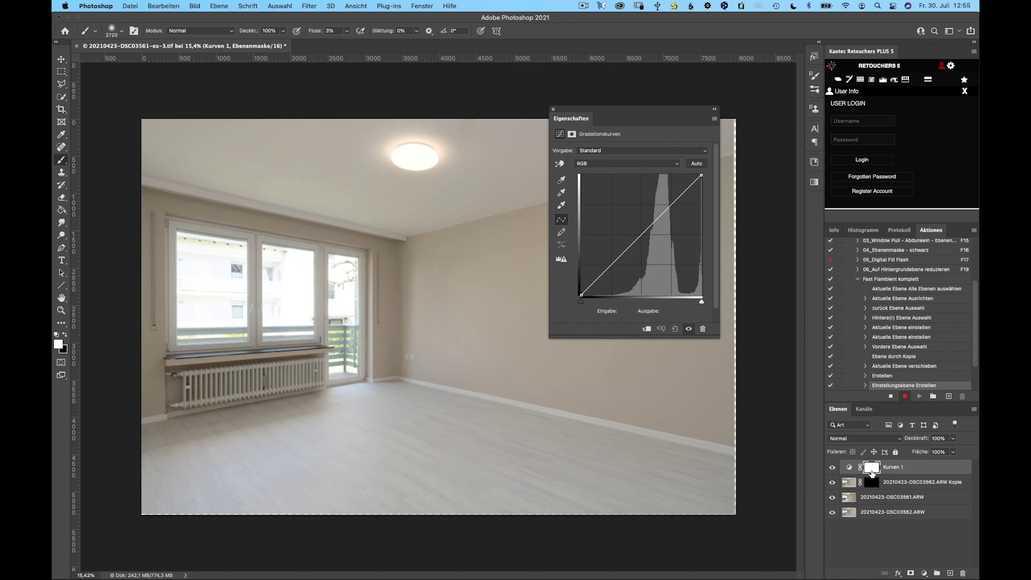
key(super+i)
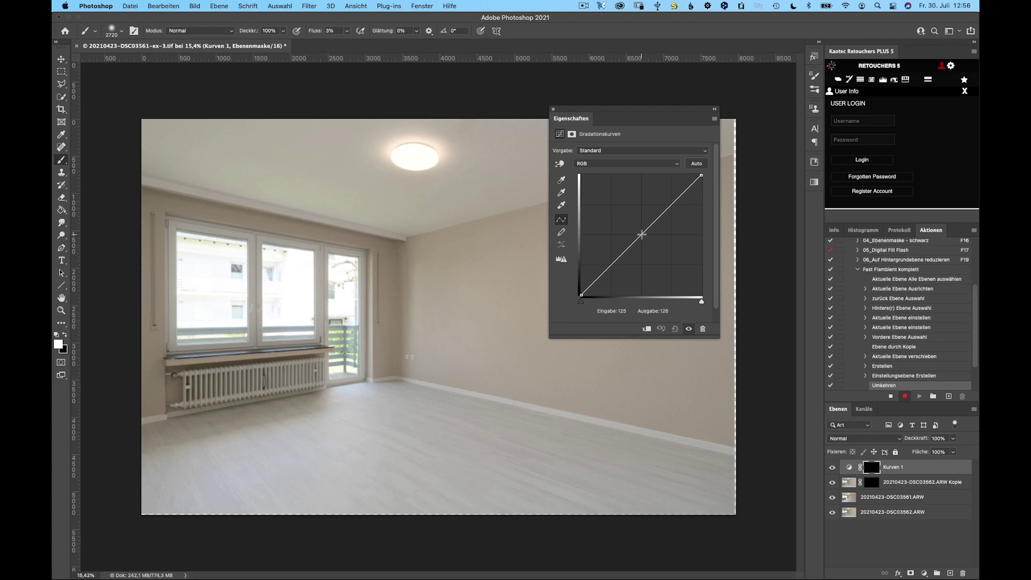
drag(641, 235, 626, 235)
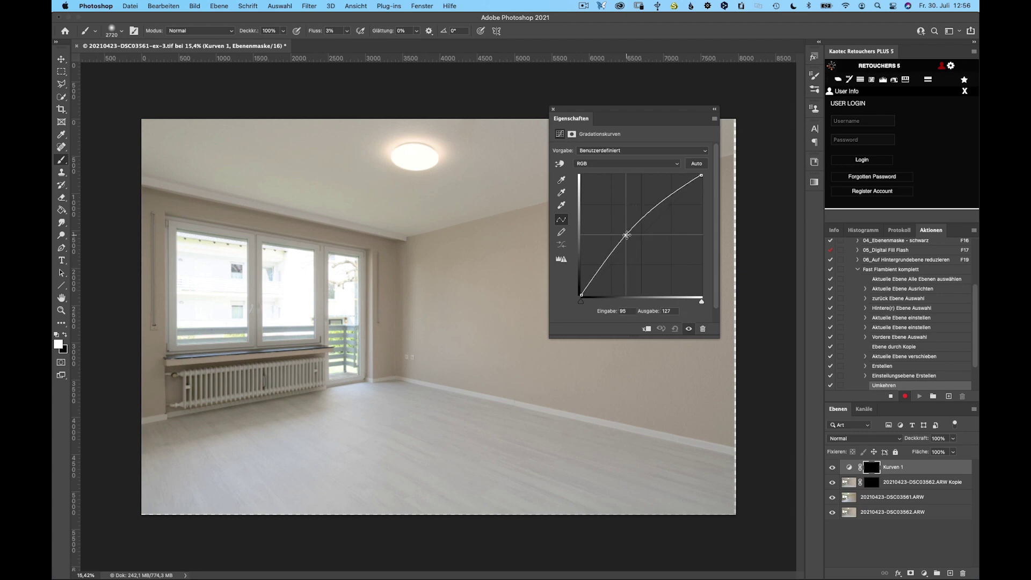
click(553, 109)
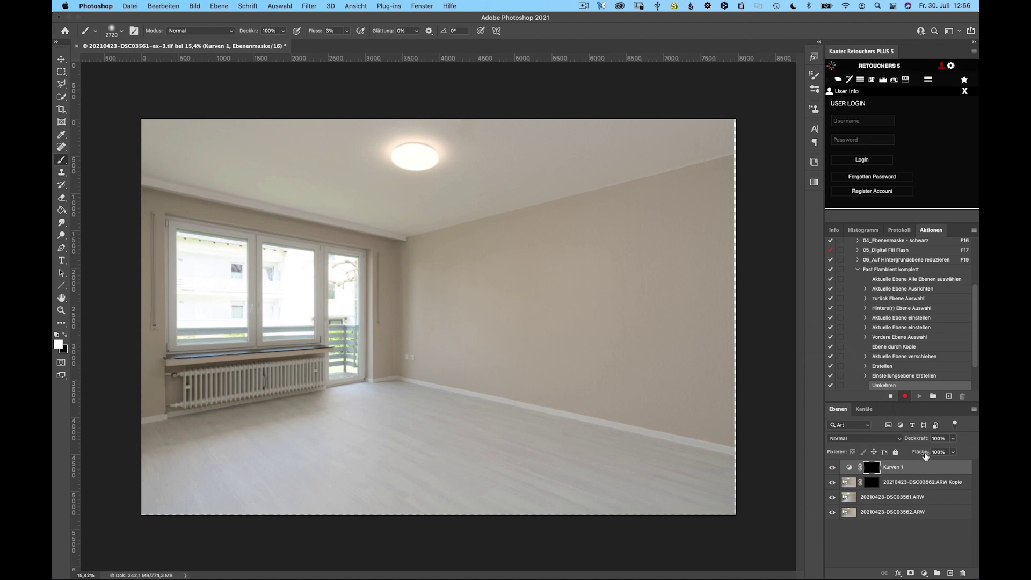
click(891, 398)
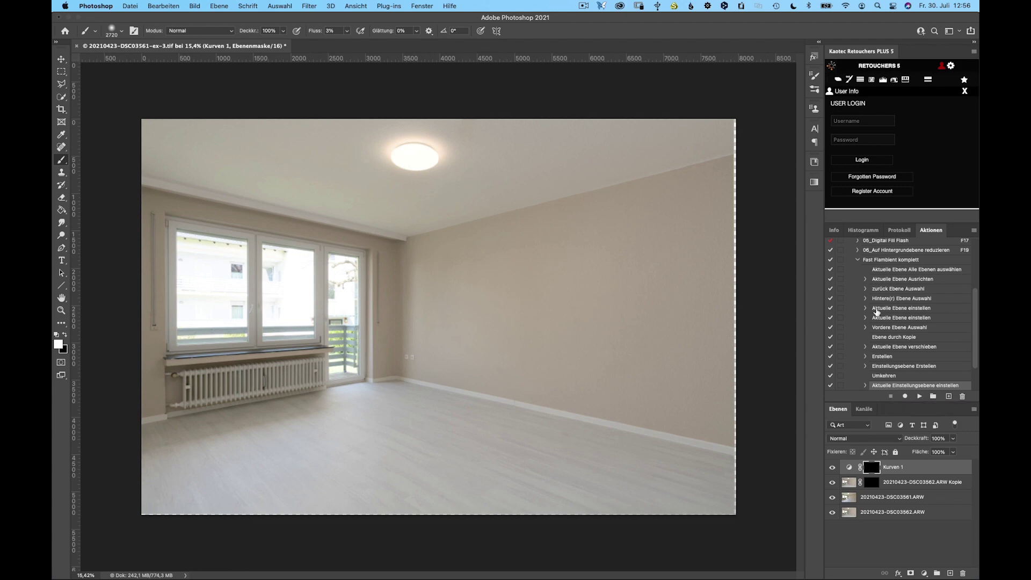
click(859, 260)
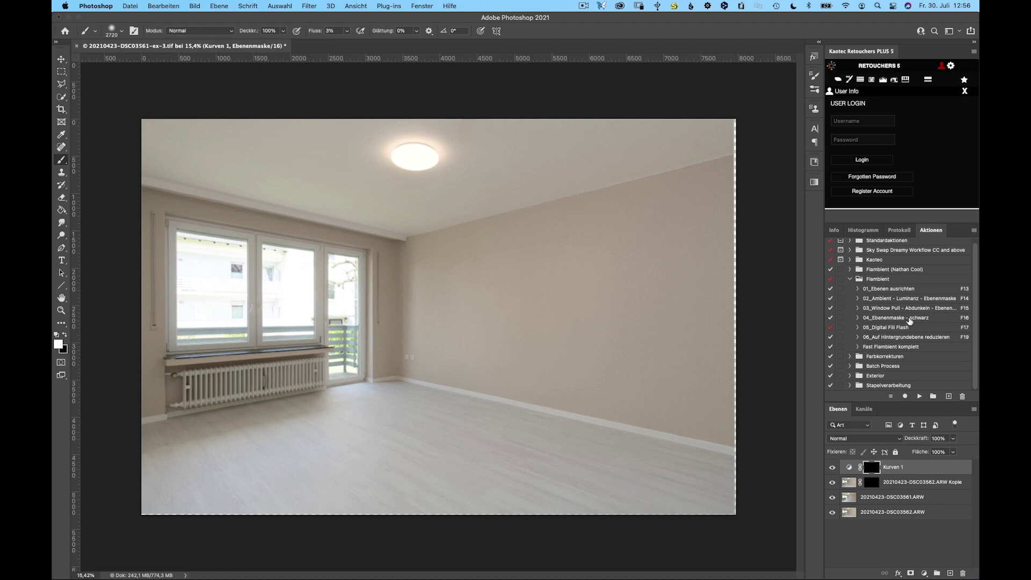
Revert the history to the 'Ebene löschen' state, leaving only the two exposure layers
click(900, 231)
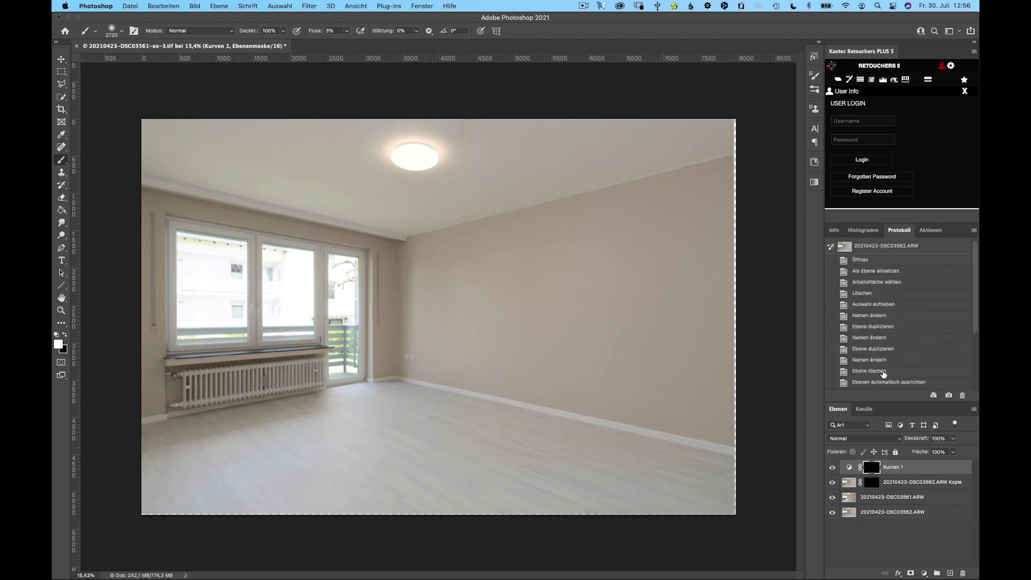
click(884, 371)
click(904, 530)
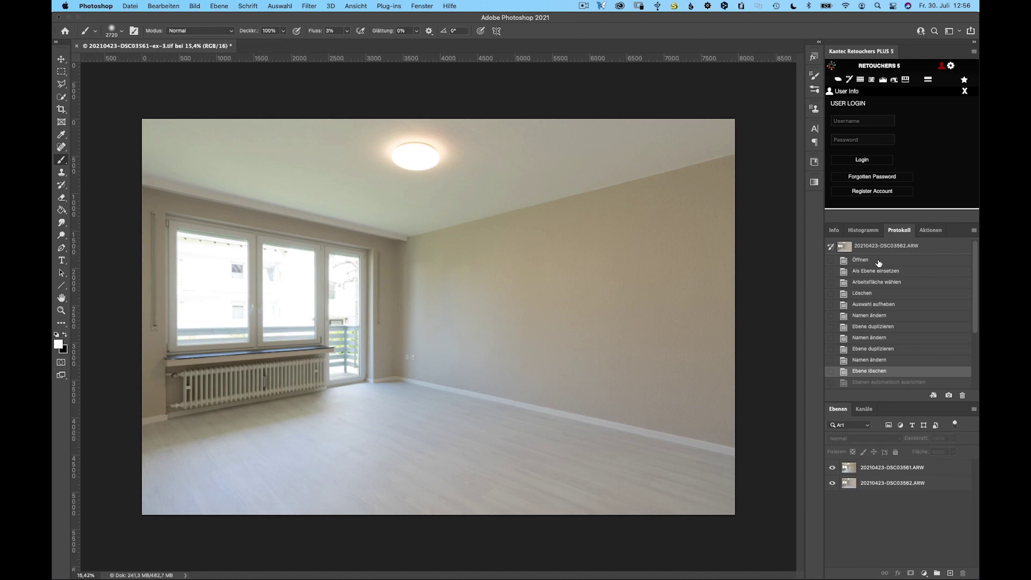
Replay the 'Fast Flambient komplett' action to rebuild the flambient blend
click(932, 230)
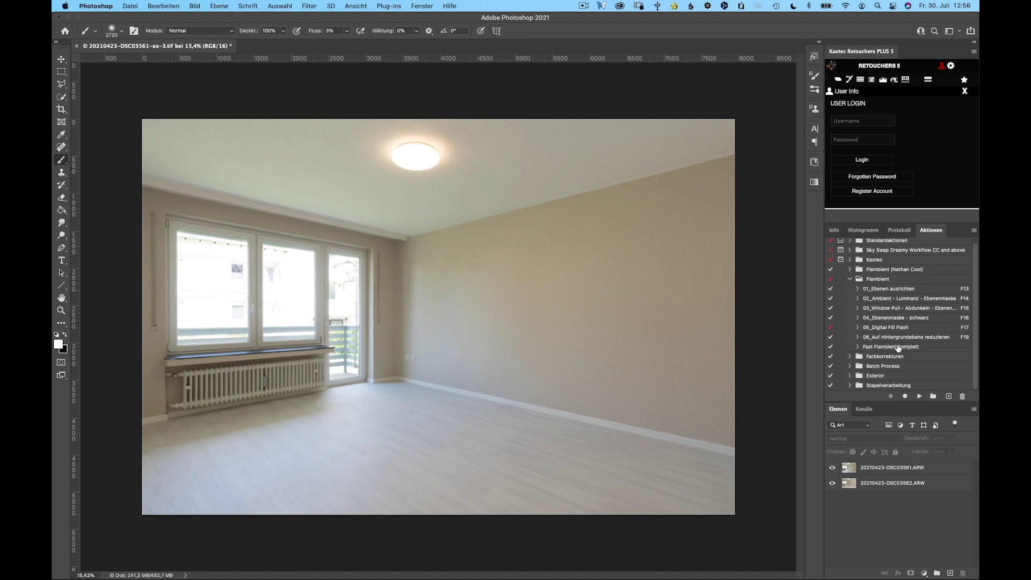
click(898, 347)
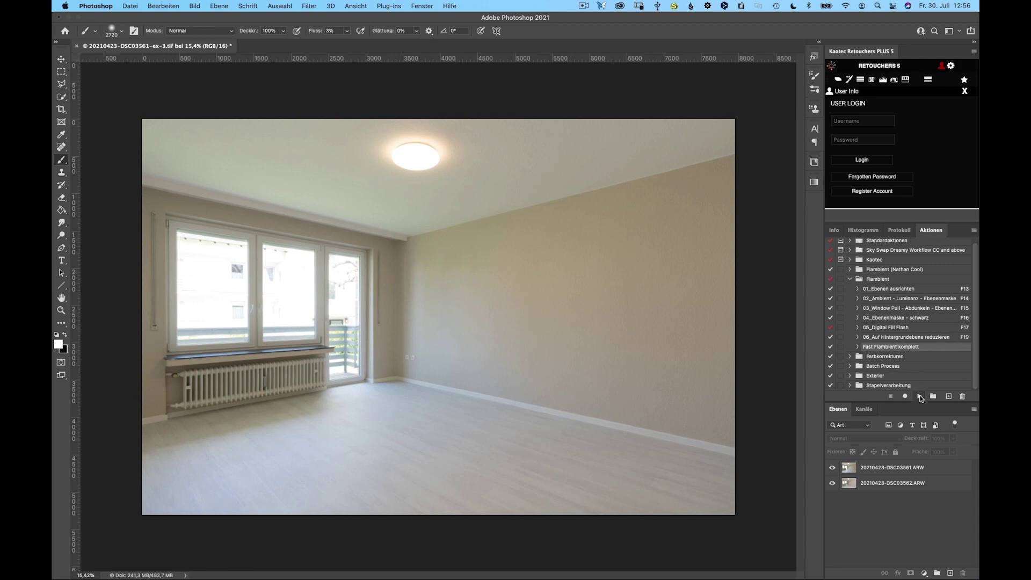
click(920, 397)
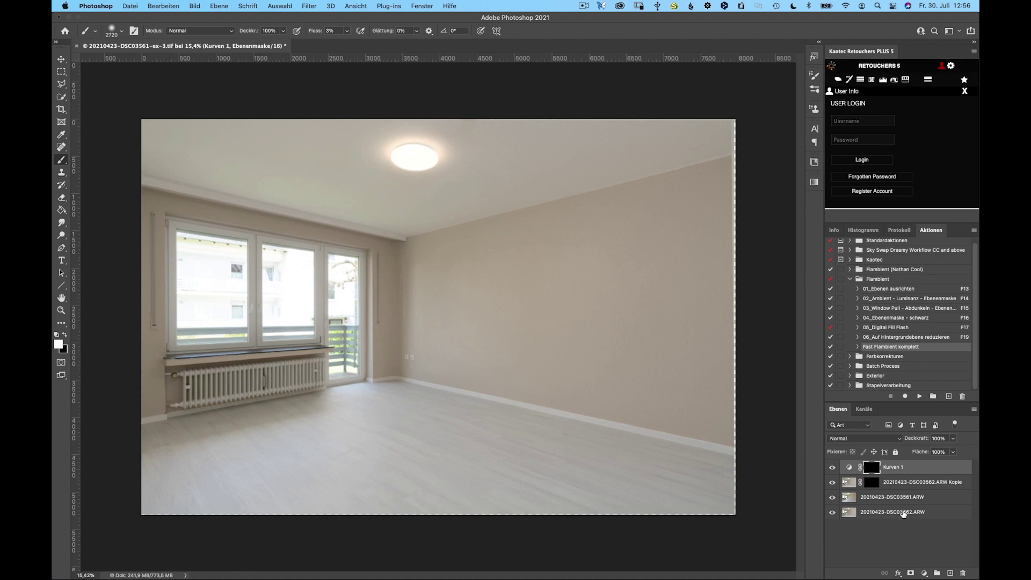
shift+click(904, 514)
right_click(903, 513)
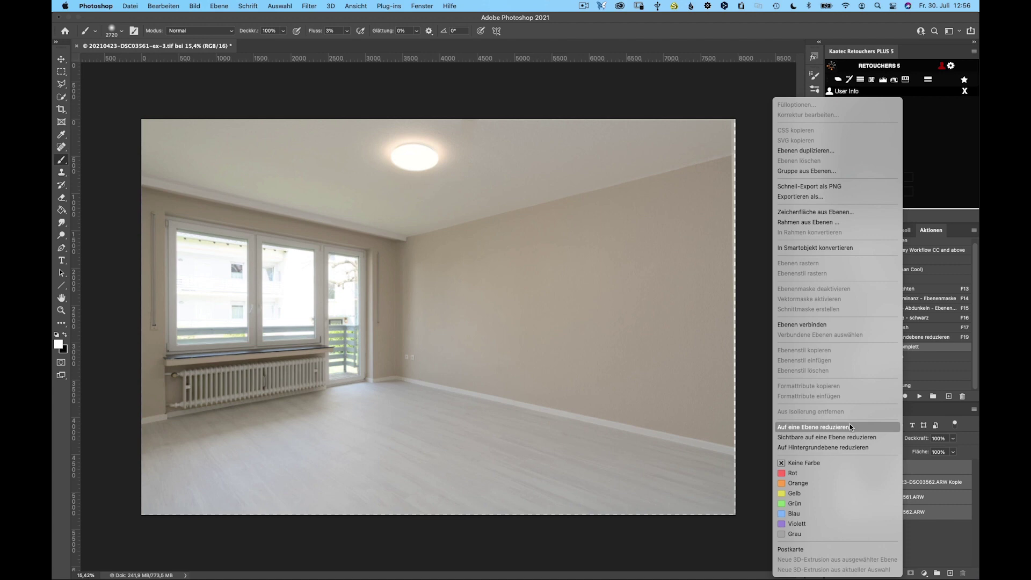
click(942, 538)
click(871, 483)
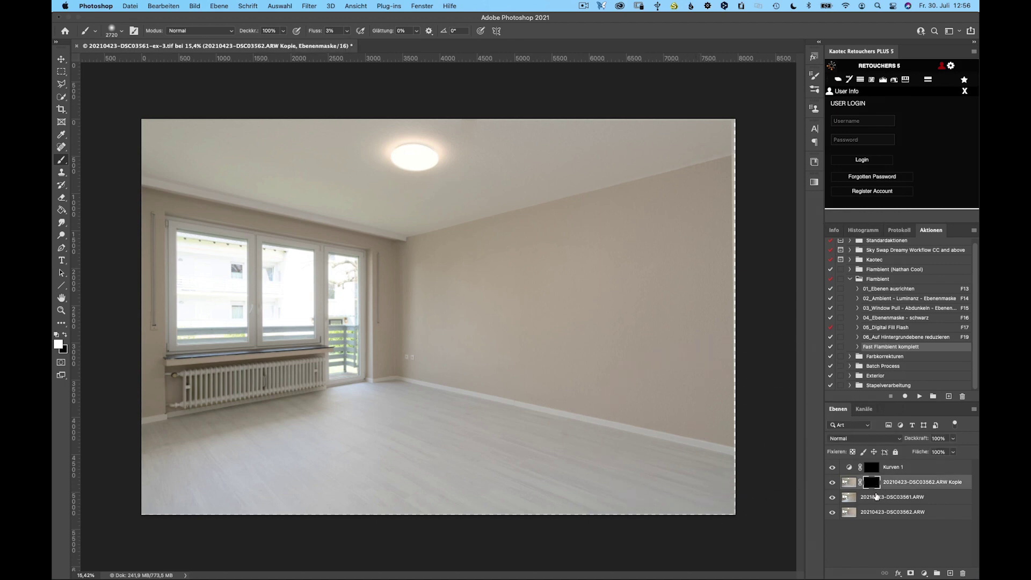
click(873, 468)
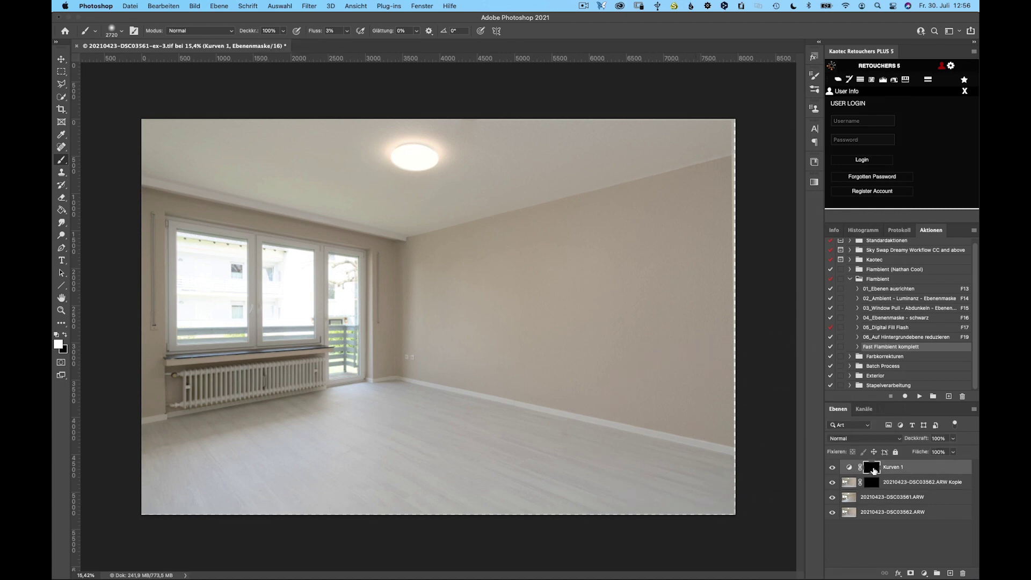